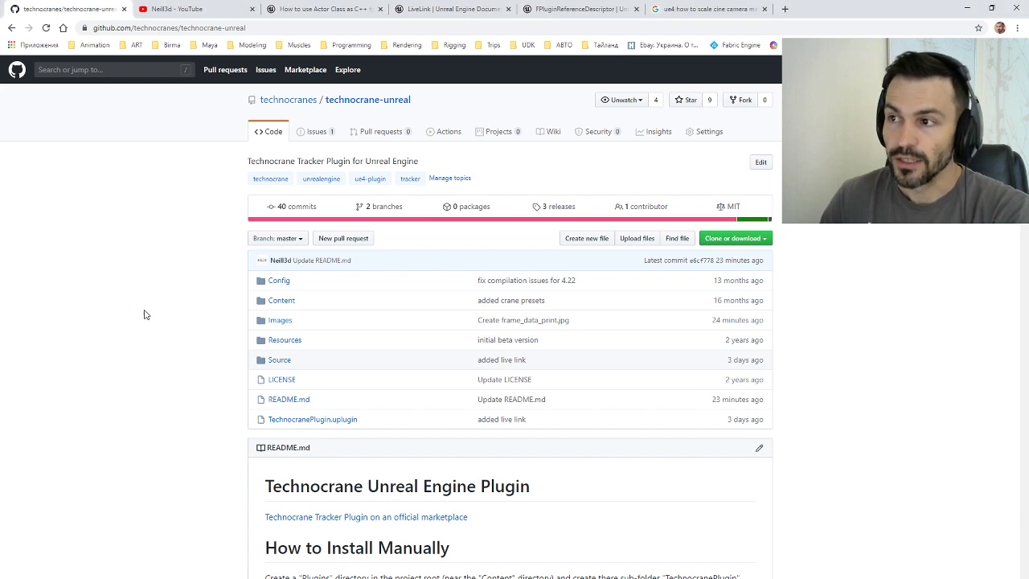
Show the technocrane-unreal Live Link release's assets: 4.24 and 4.25 binaries plus source code
{"action": "left_click", "coordinate": [554, 213]}
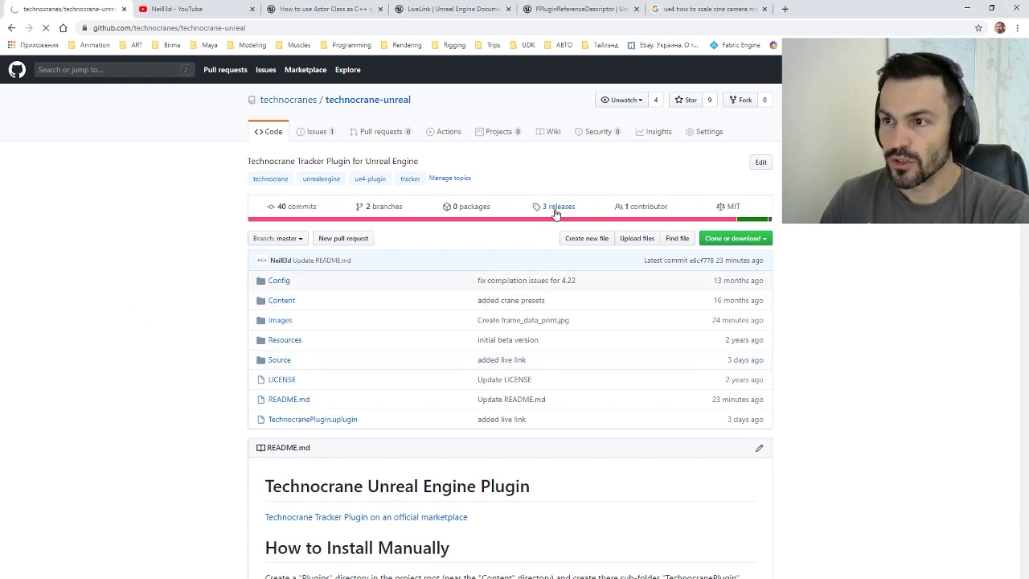
{"action": "left_click", "coordinate": [350, 311]}
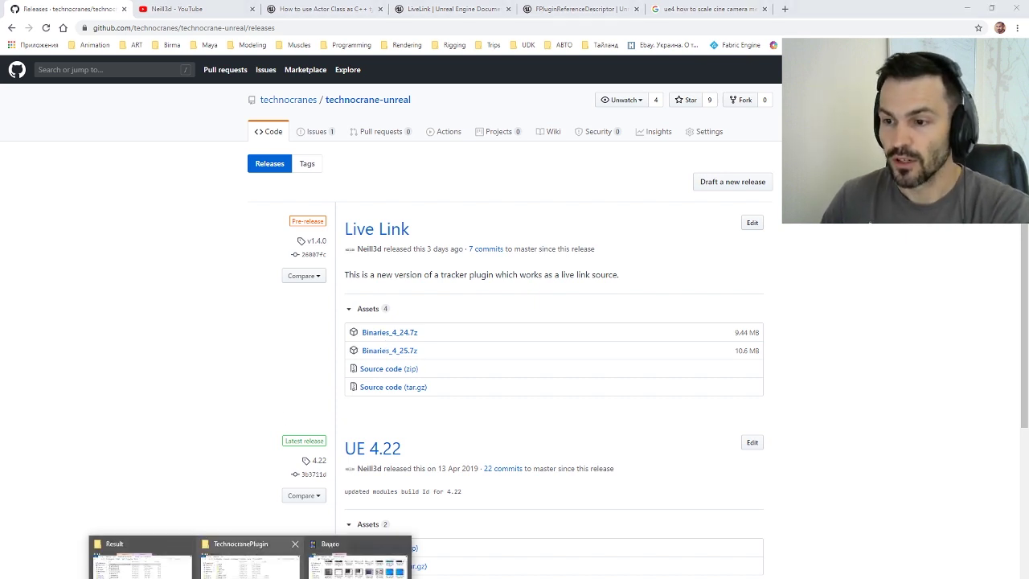
Browse to MyProject8 > Plugins > TechnocranePlugin, checking its Binaries folder along the way
{"action": "left_click", "coordinate": [241, 563]}
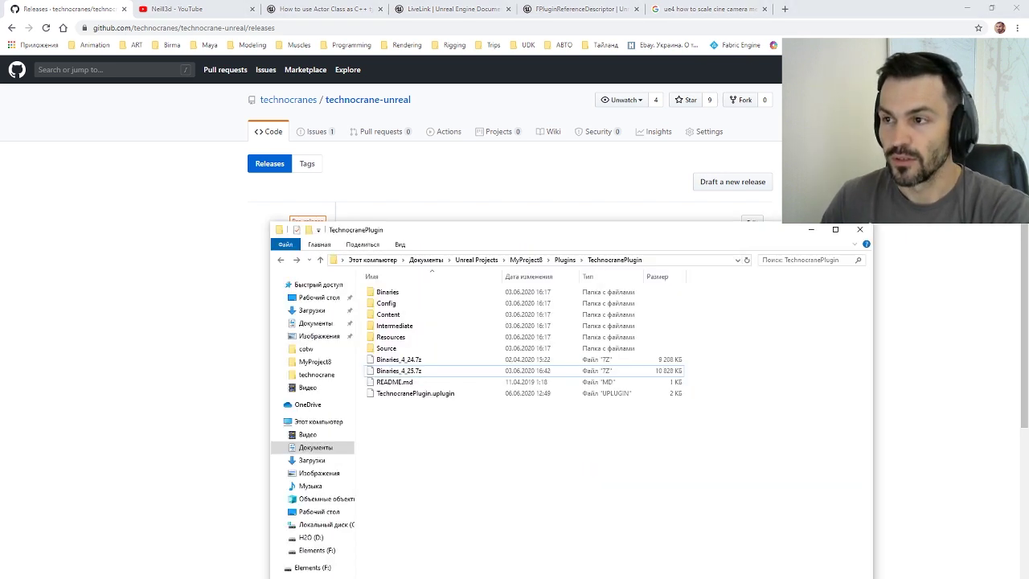
{"action": "left_click", "coordinate": [532, 261]}
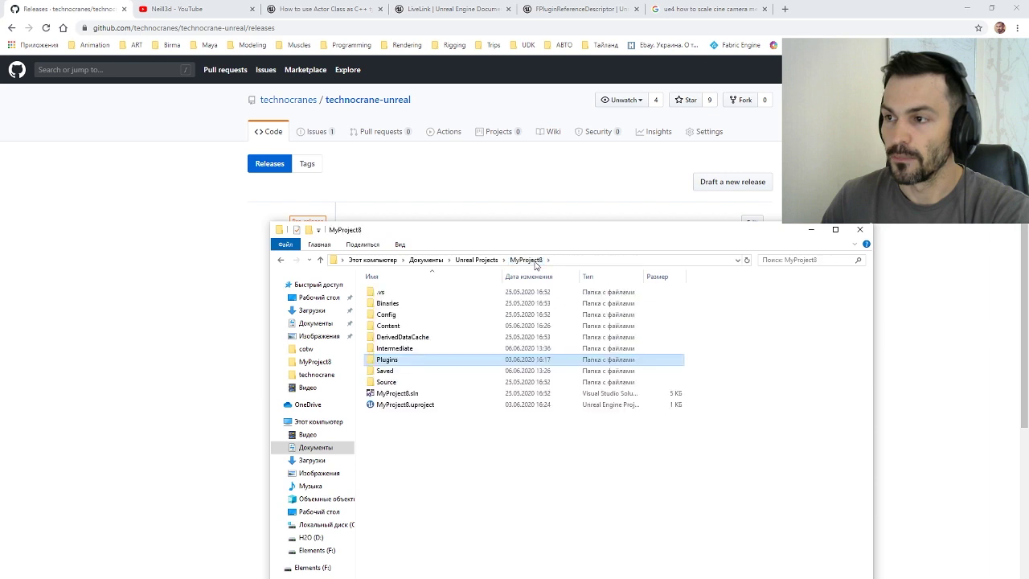
{"action": "double_click", "coordinate": [404, 362]}
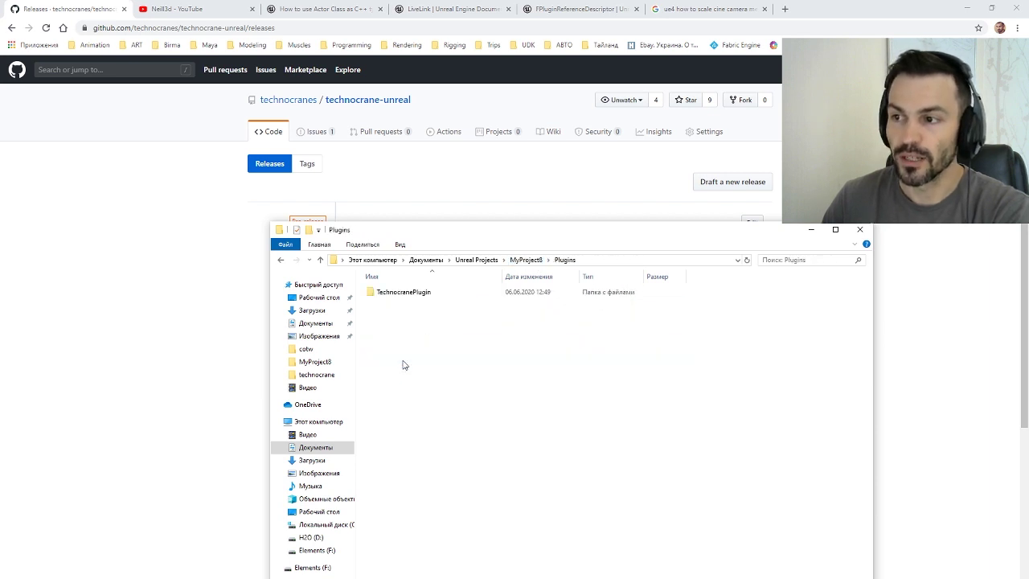
{"action": "double_click", "coordinate": [413, 296]}
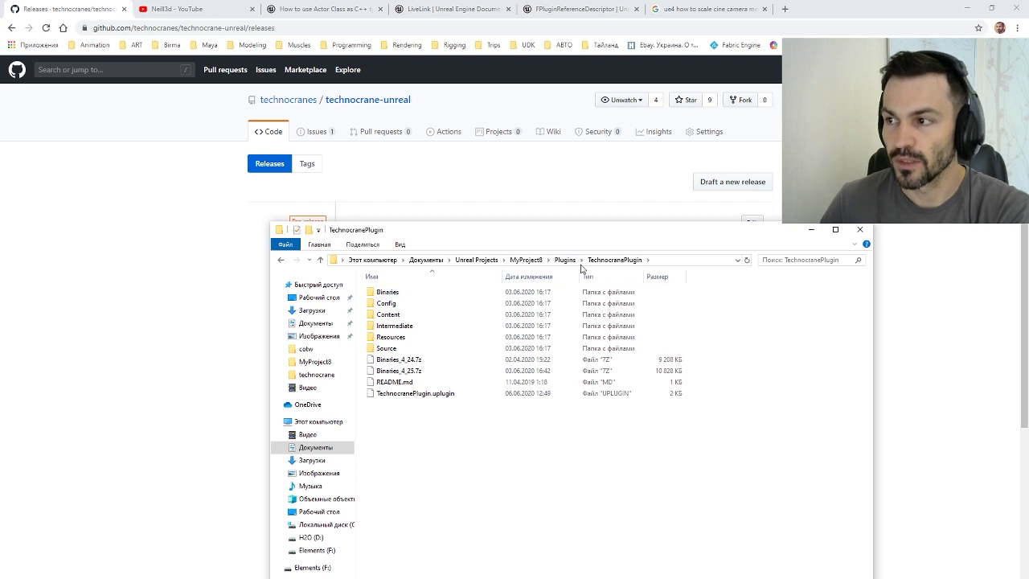
{"action": "double_click", "coordinate": [404, 295]}
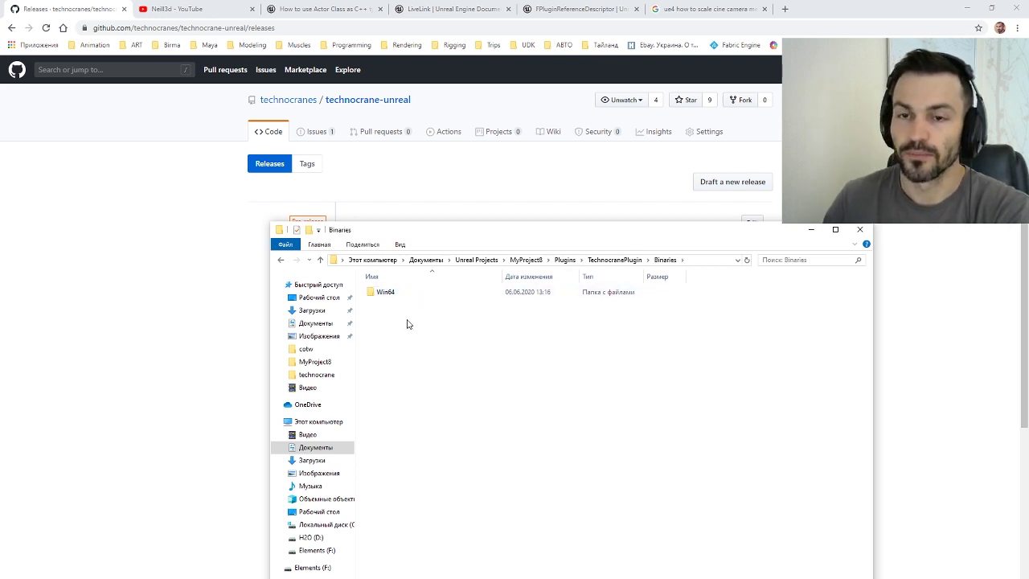
{"action": "key", "text": "BackSpace"}
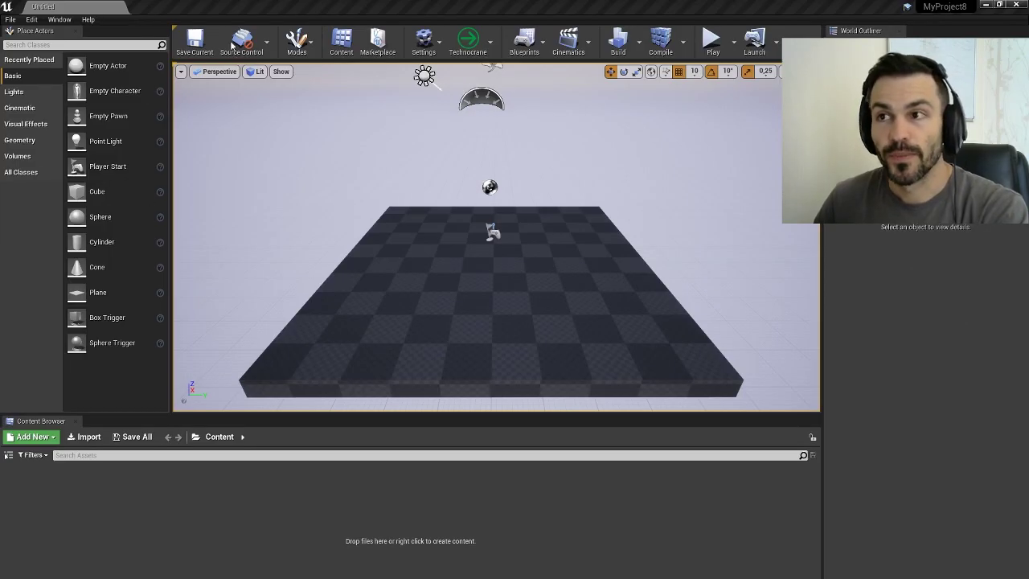
{"action": "left_click", "coordinate": [33, 19]}
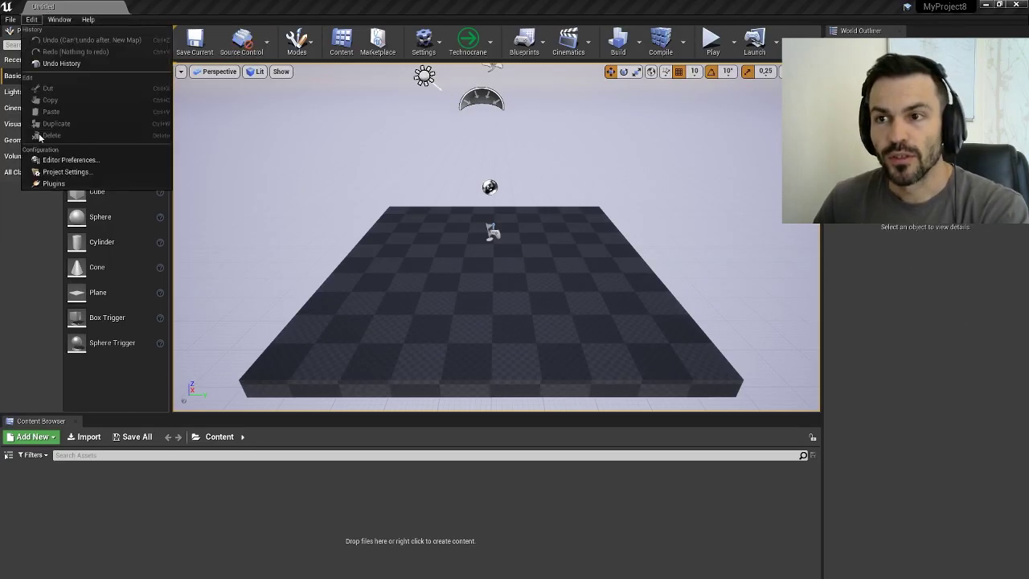
{"action": "left_click", "coordinate": [54, 184]}
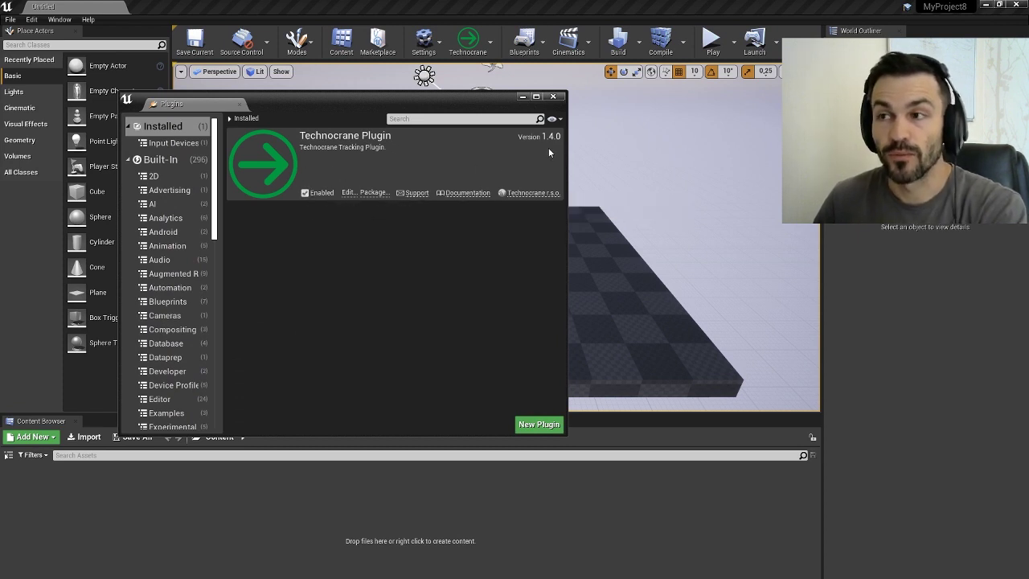
{"action": "left_click", "coordinate": [552, 97]}
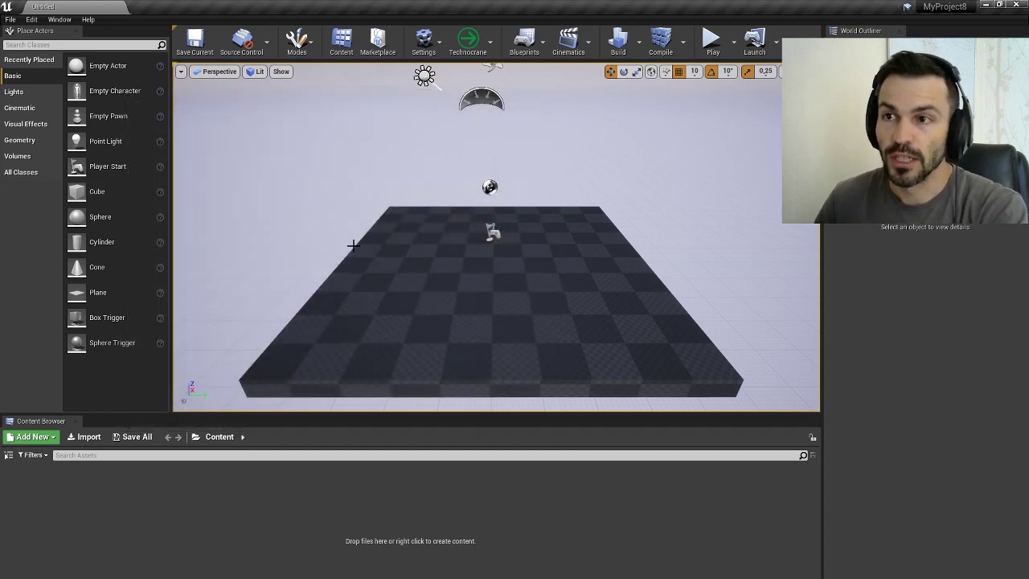
{"action": "left_click", "coordinate": [32, 19]}
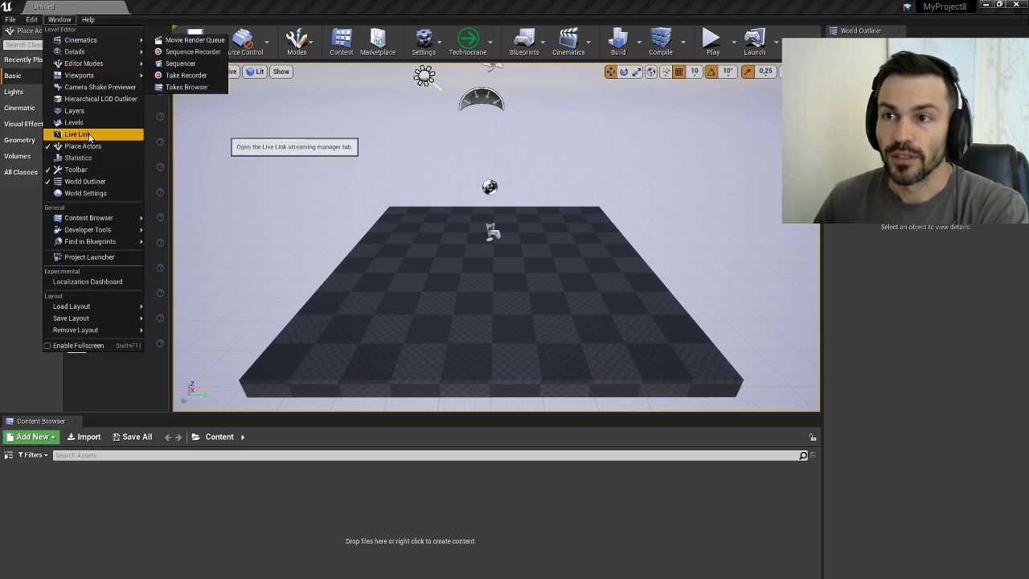
Bring up Window > Live Link with the Virtual Serial Ports Emulator minimized and the Source list shown
{"action": "left_click", "coordinate": [89, 132]}
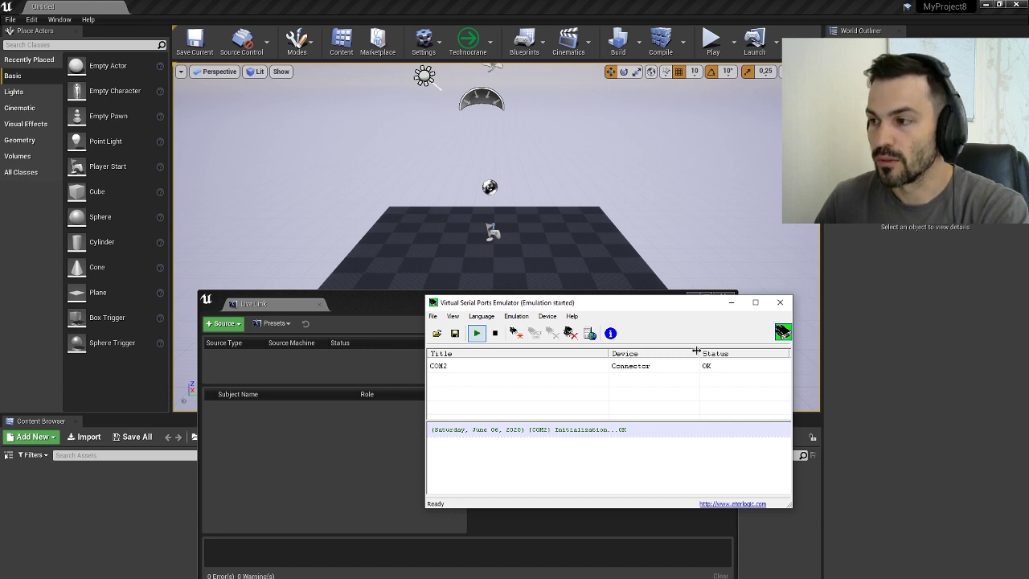
{"action": "left_click", "coordinate": [731, 303]}
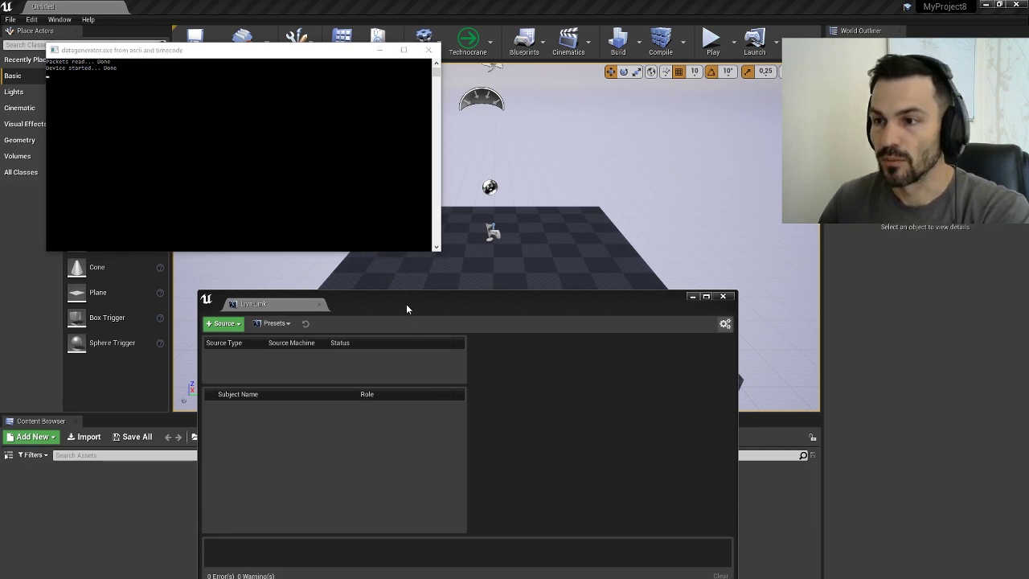
{"action": "left_click_drag", "start_coordinate": [406, 304], "coordinate": [420, 282]}
{"action": "left_click", "coordinate": [252, 303]}
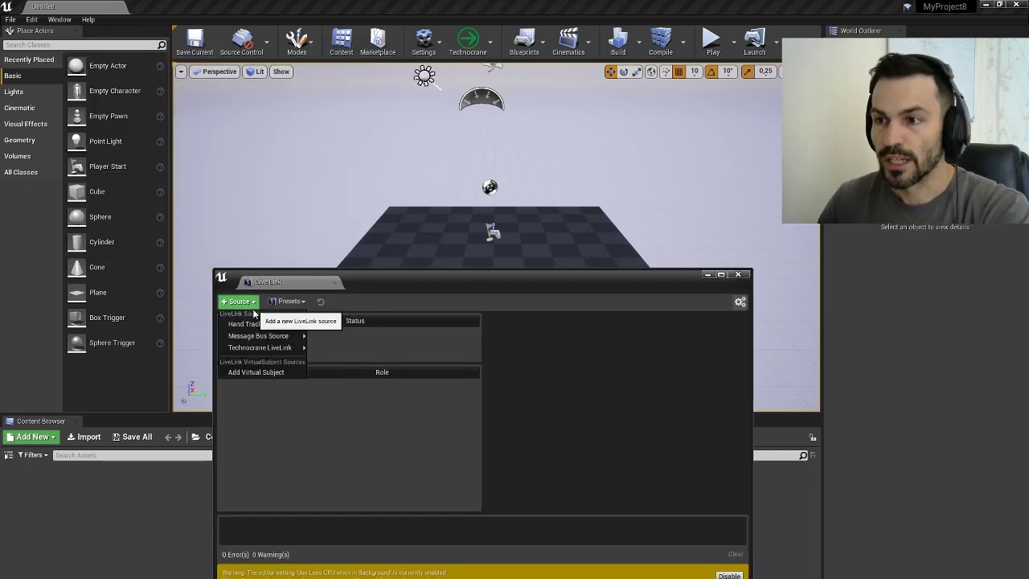
{"action": "mouse_move", "coordinate": [260, 347]}
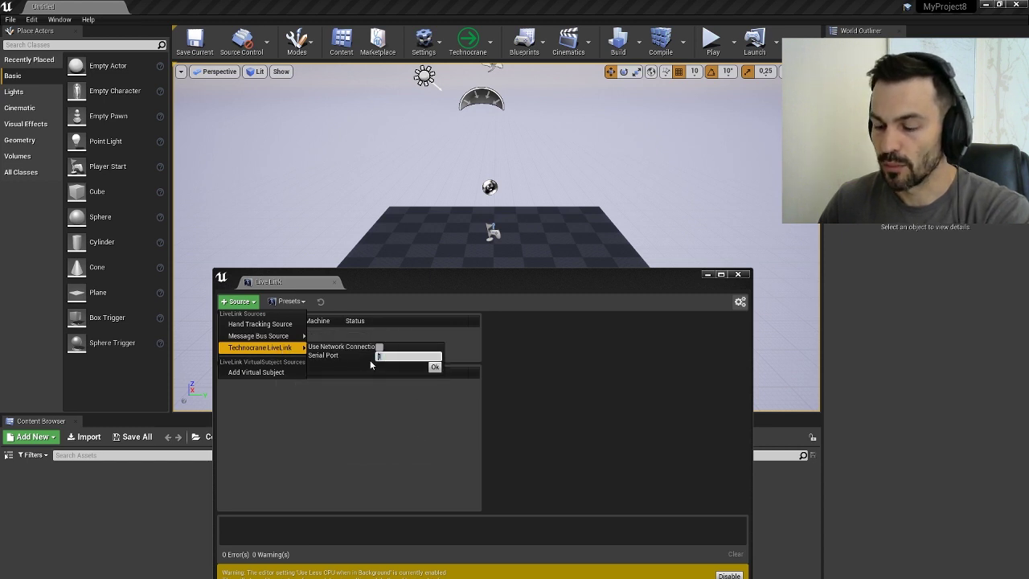
{"action": "type", "text": "2"}
Add the Technocrane LiveLink source and select it to see its CameraSubject receiving data
{"action": "left_click", "coordinate": [434, 367]}
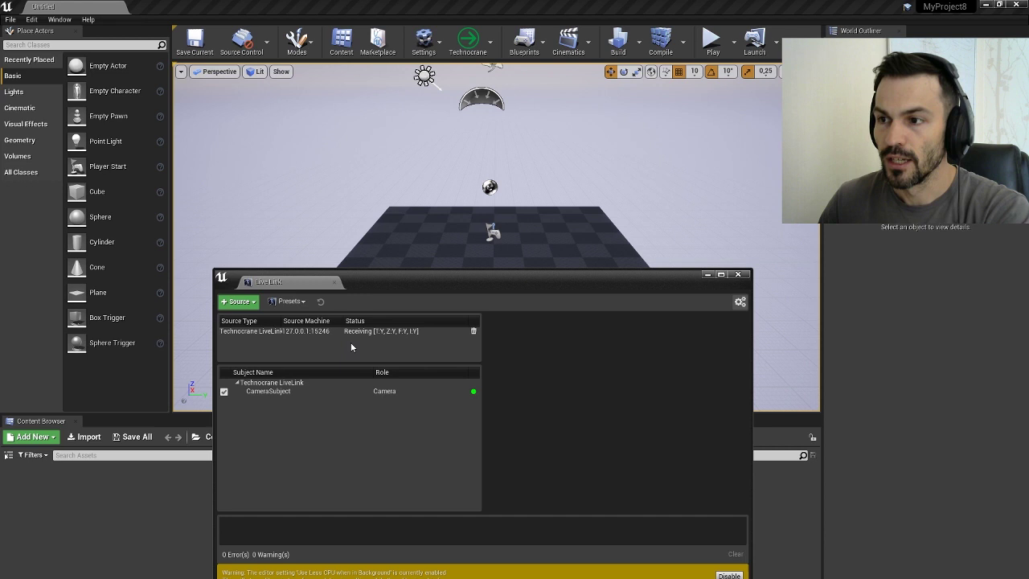
{"action": "left_click", "coordinate": [353, 332]}
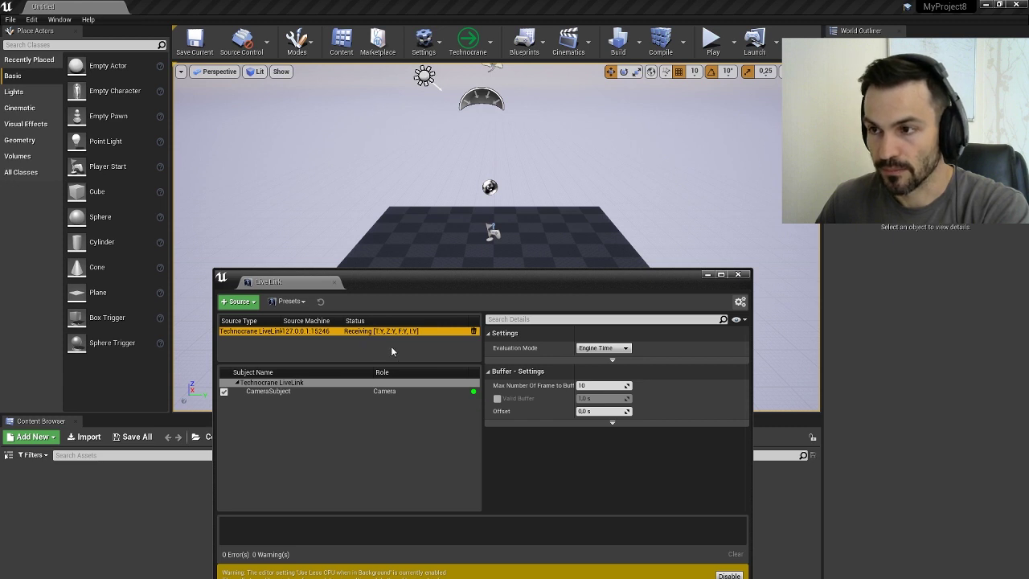
Drag a Cine Camera Actor from the Cinematic list into the viewport
{"action": "left_click", "coordinate": [706, 275]}
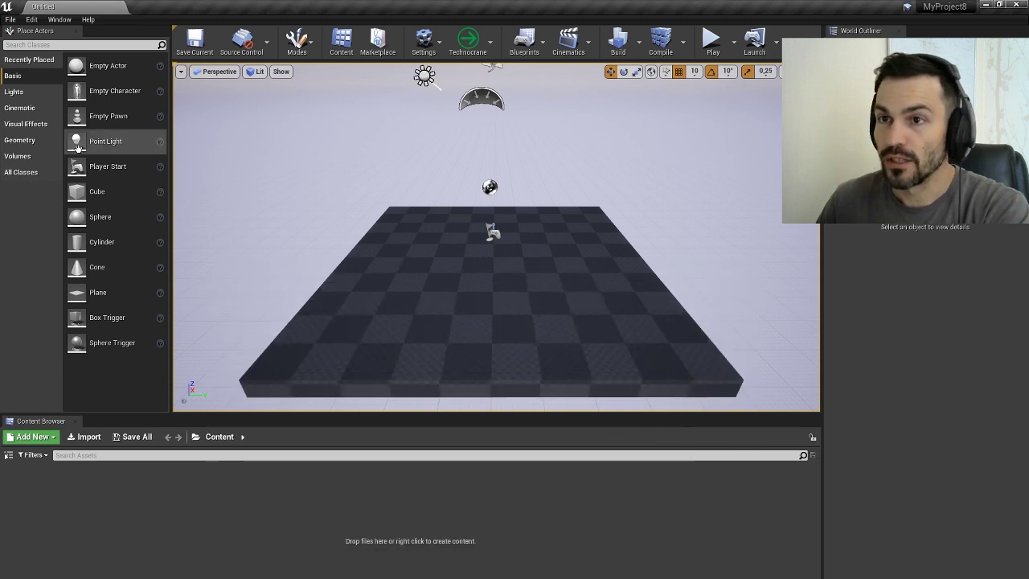
{"action": "left_click", "coordinate": [30, 107]}
{"action": "left_click_drag", "start_coordinate": [94, 122], "coordinate": [449, 294]}
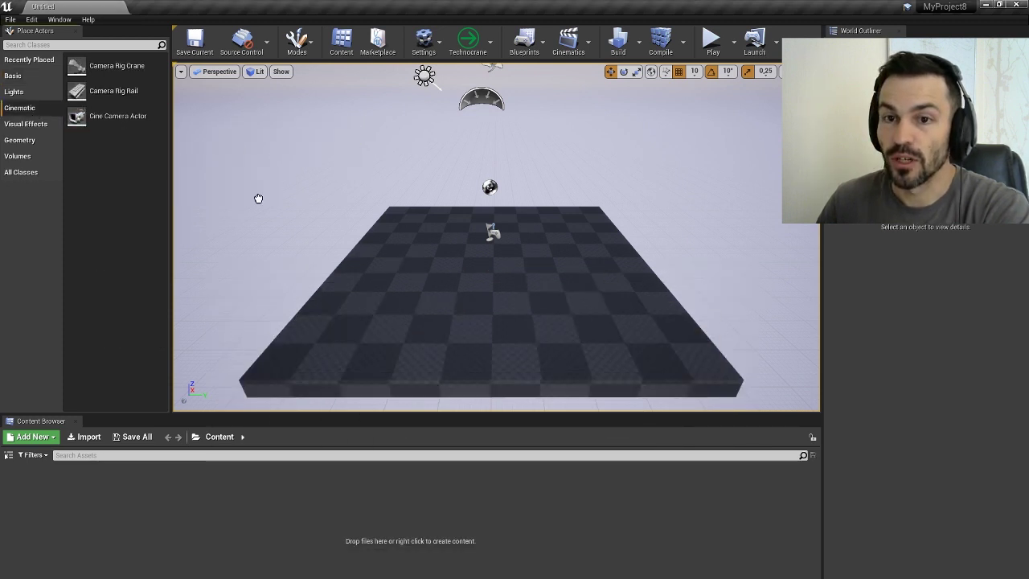
Give the camera a LiveLinkComponentController with Subject Representation set to CameraSubject
{"action": "left_click", "coordinate": [865, 232]}
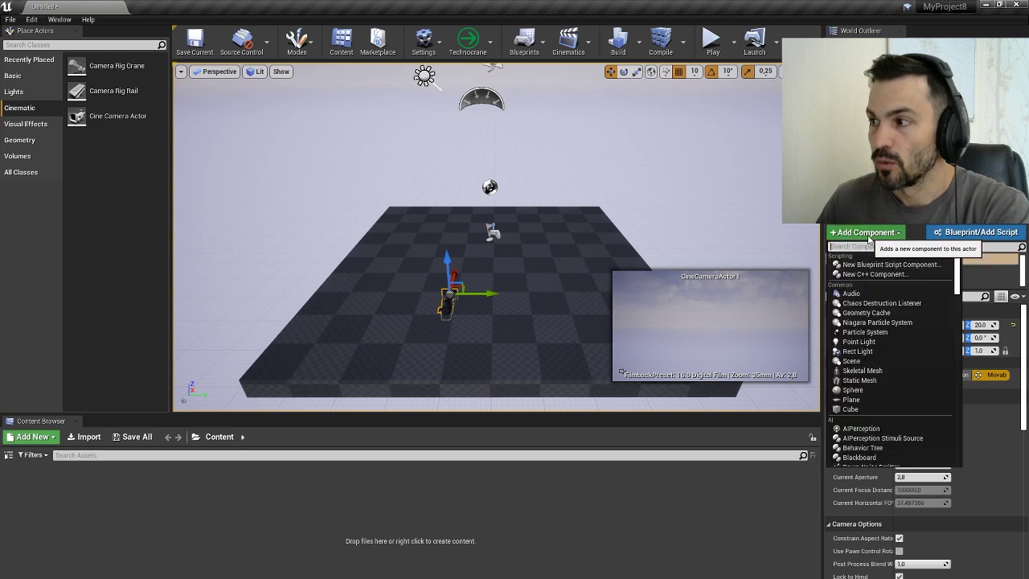
{"action": "type", "text": "li"}
{"action": "left_click", "coordinate": [871, 438]}
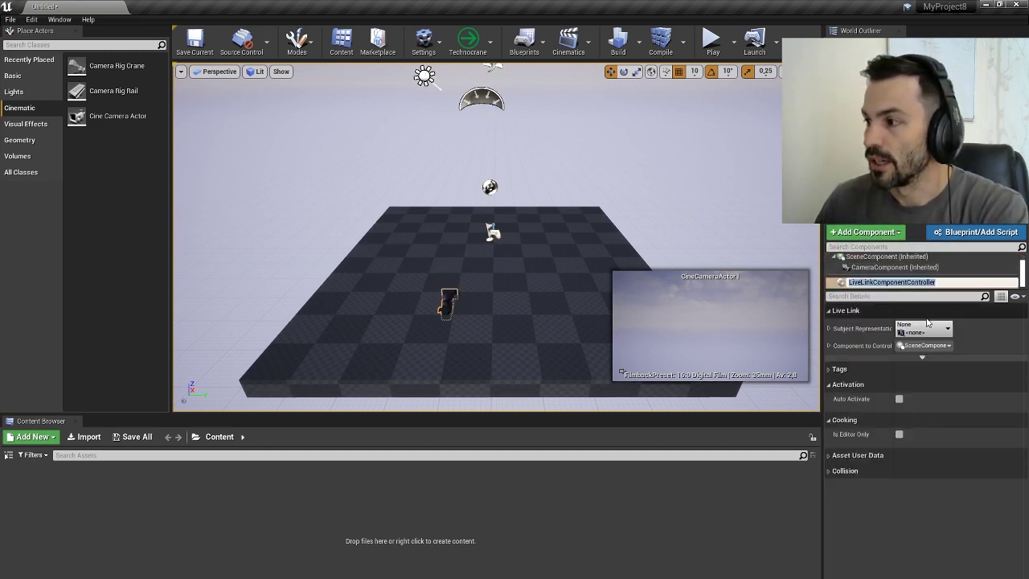
{"action": "key", "text": "Return"}
{"action": "left_click", "coordinate": [924, 328]}
{"action": "left_click", "coordinate": [904, 367]}
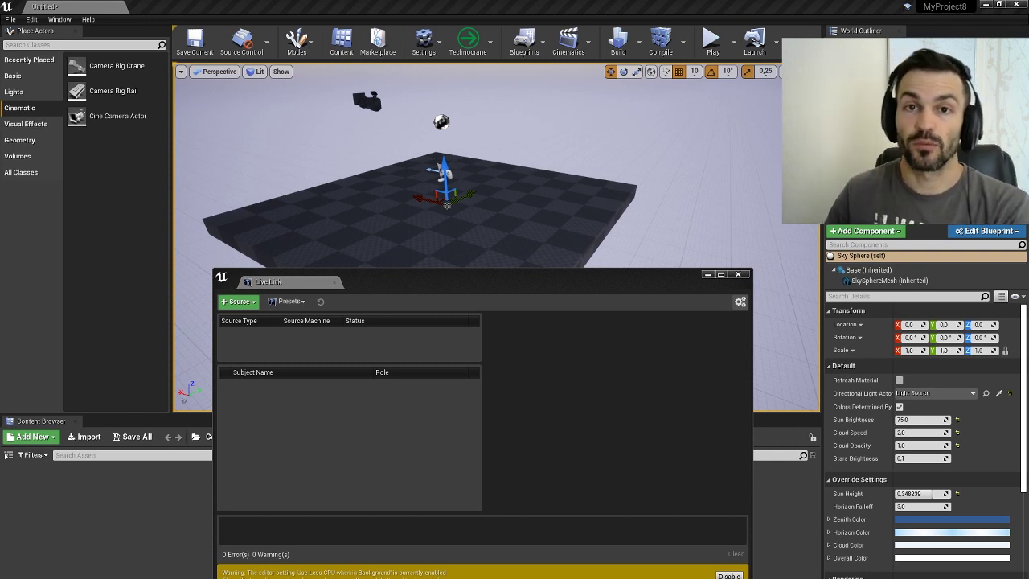
Tick Use Network Connection (127.0.0.1:15246) in the Technocrane LiveLink options, then close without adding
{"action": "left_click", "coordinate": [238, 302]}
{"action": "mouse_move", "coordinate": [260, 347]}
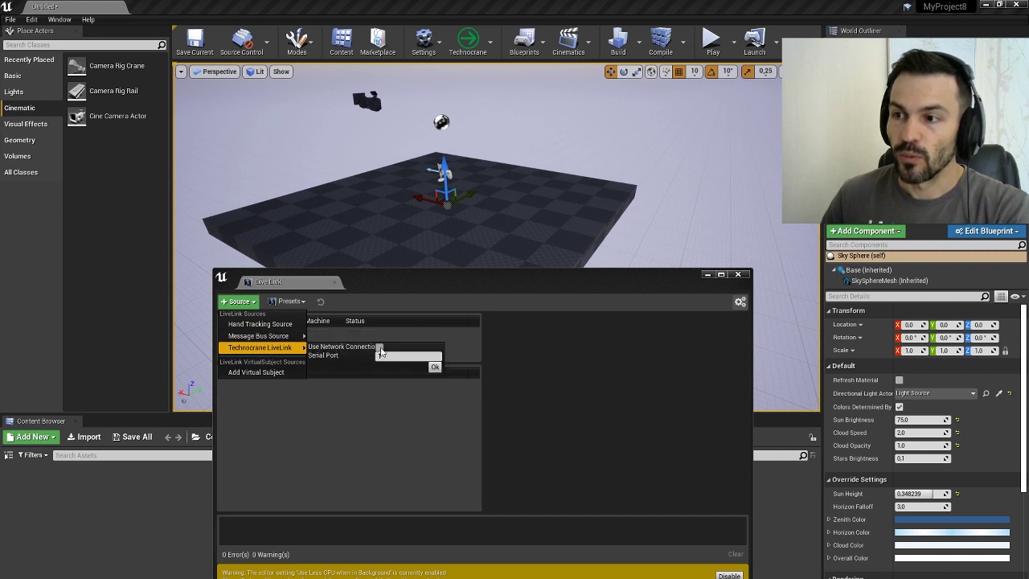
{"action": "left_click", "coordinate": [379, 347]}
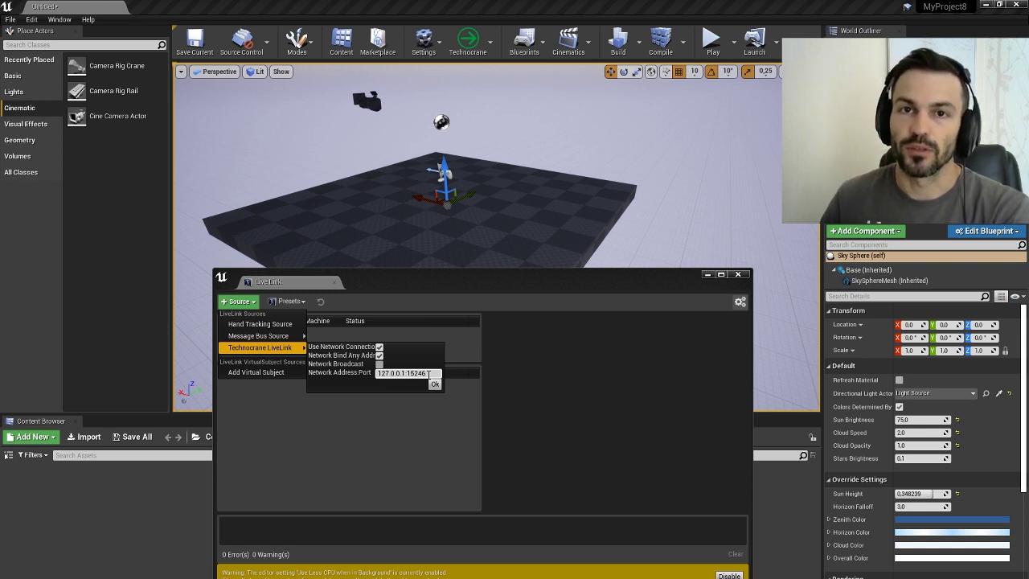
{"action": "left_click", "coordinate": [407, 435]}
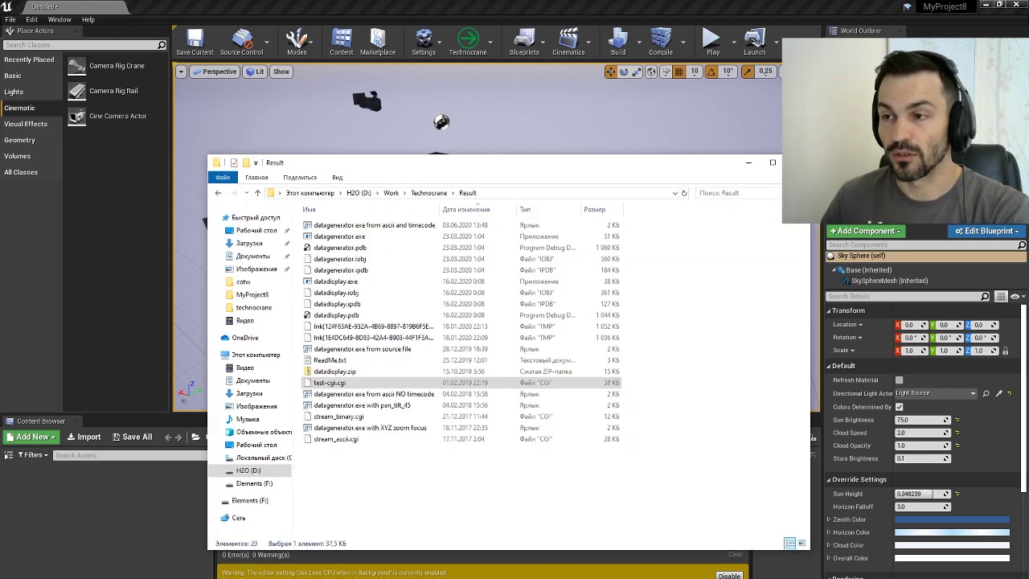
Launch cmd in the Result folder and run 'datagenerator -n --open test-cgi' to stream to 127.0.0.1:15246
{"action": "left_click", "coordinate": [254, 562]}
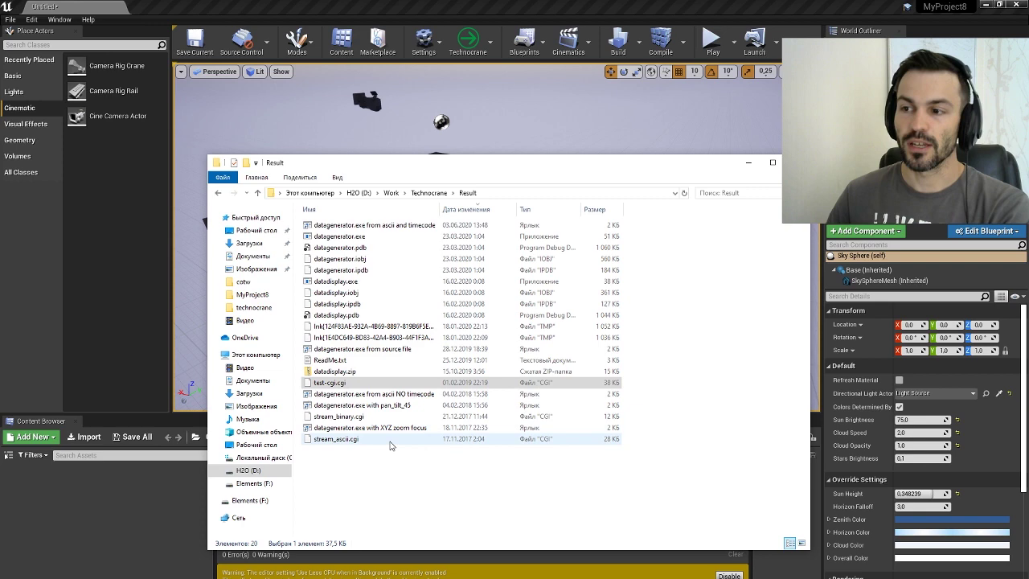
{"action": "left_click", "coordinate": [388, 473]}
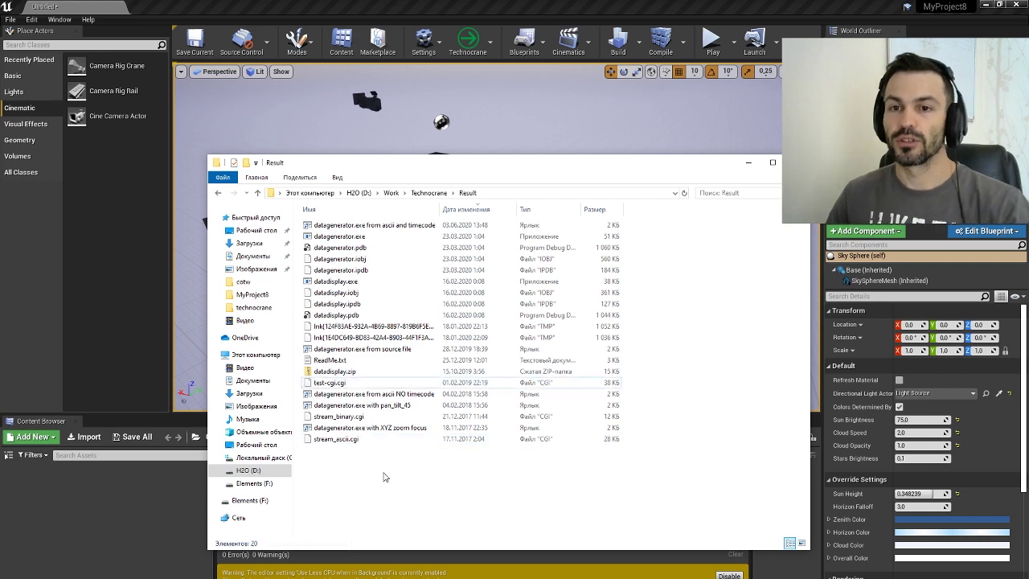
{"action": "left_click", "coordinate": [504, 193]}
{"action": "type", "text": "cmd"}
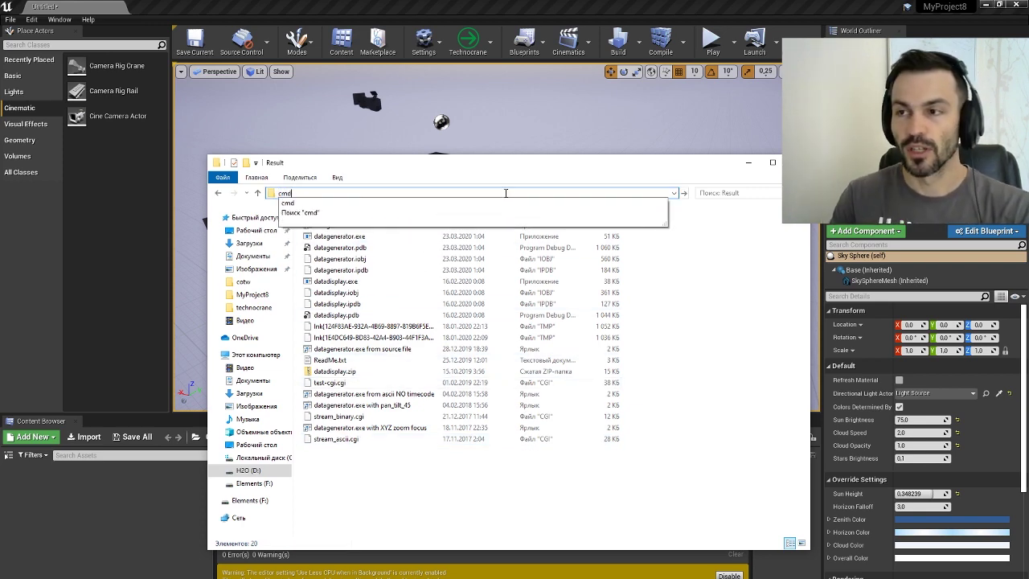
{"action": "key", "text": "Return"}
{"action": "type", "text": "datagenerator -n --open test-cgi.cgi"}
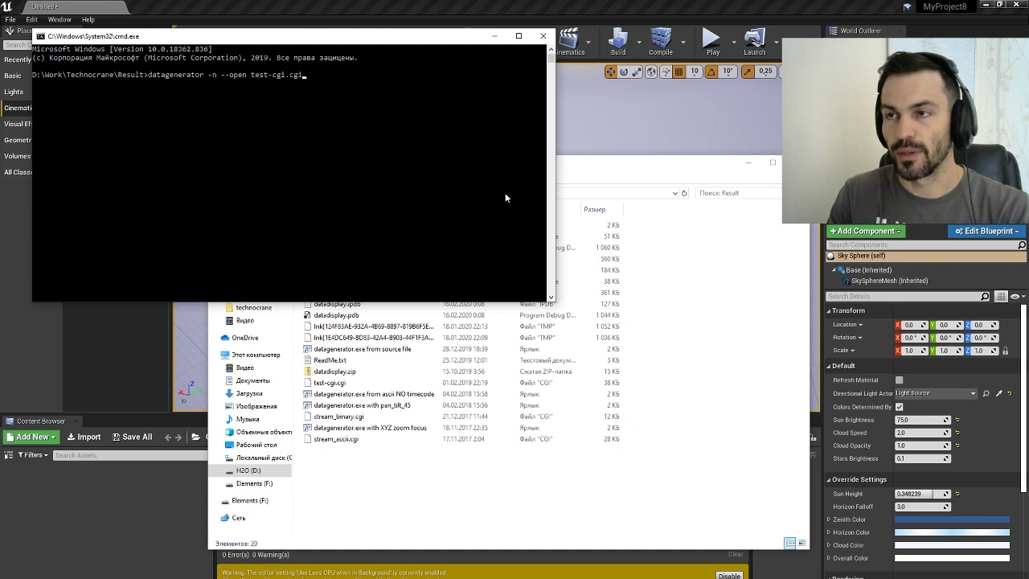
{"action": "key", "text": "Return"}
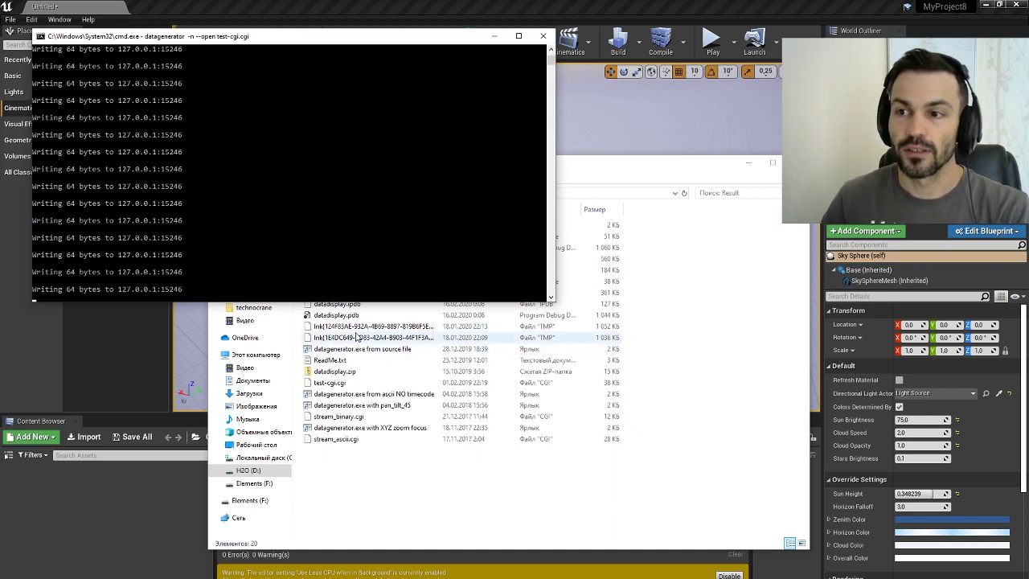
{"action": "left_click", "coordinate": [662, 565]}
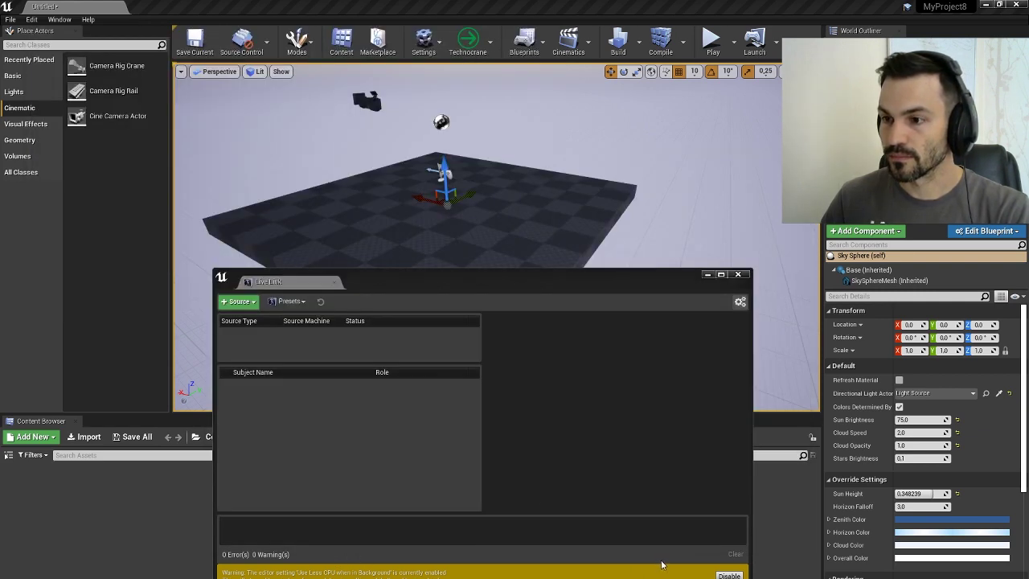
Add a networked Technocrane LiveLink source, select CineCameraActor1, and view the source's settings
{"action": "left_click", "coordinate": [239, 301]}
{"action": "mouse_move", "coordinate": [260, 347]}
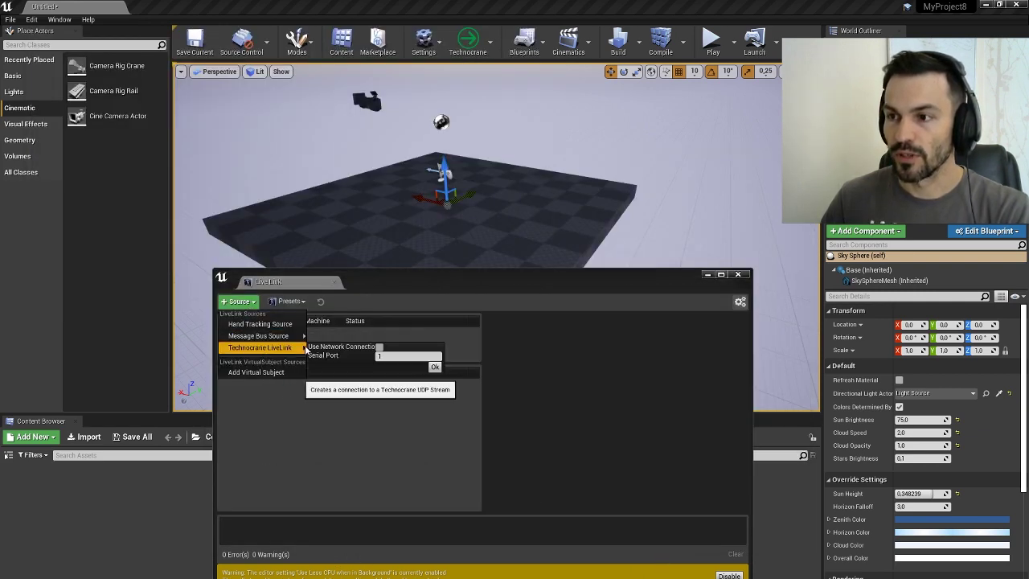
{"action": "left_click", "coordinate": [378, 347]}
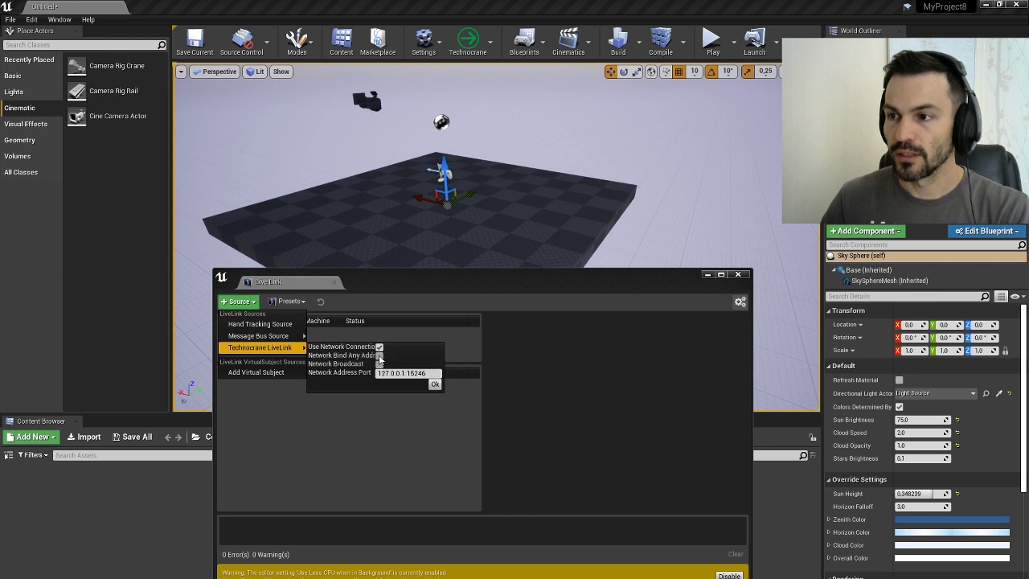
{"action": "left_click", "coordinate": [434, 385]}
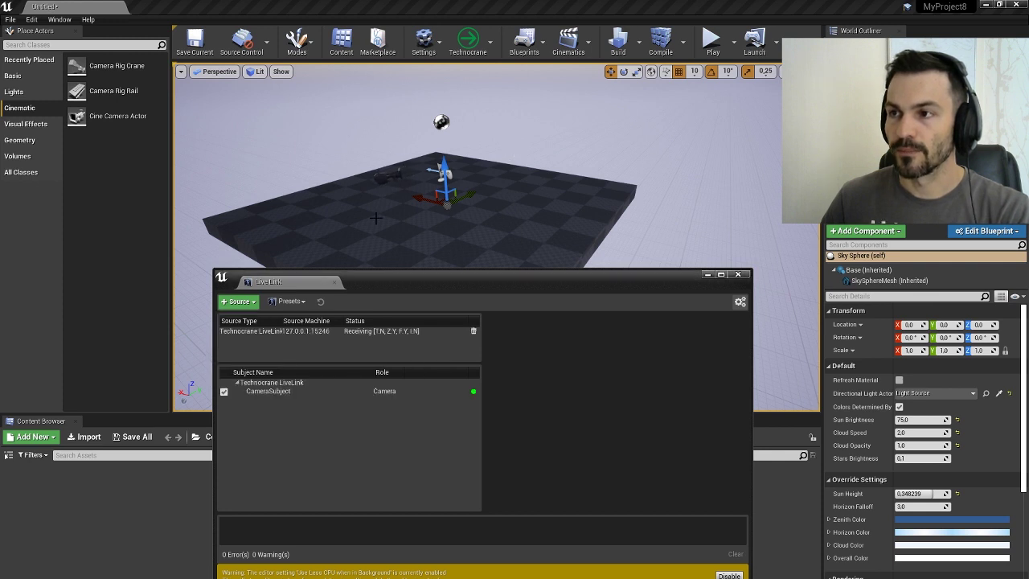
{"action": "left_click", "coordinate": [341, 209]}
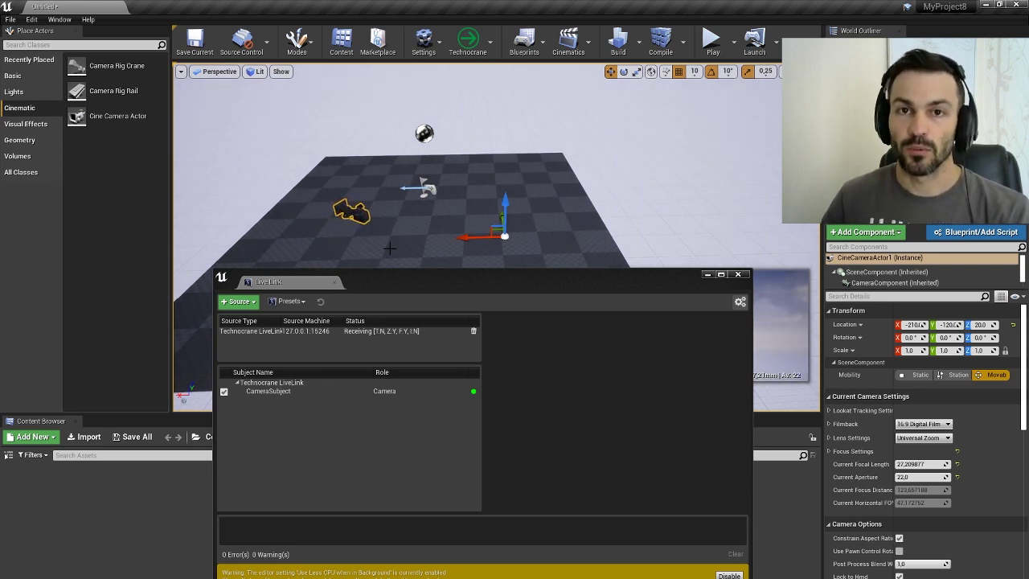
{"action": "left_click", "coordinate": [381, 332]}
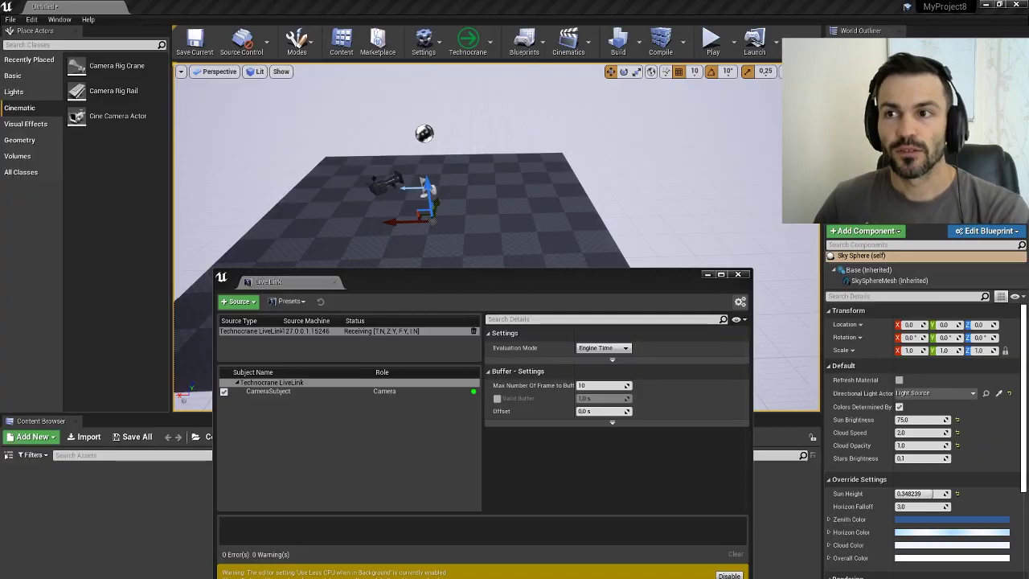
Search Place Actors for 'techn' to list Technocrane Camera and Technocrane Rig
{"action": "left_click", "coordinate": [62, 45]}
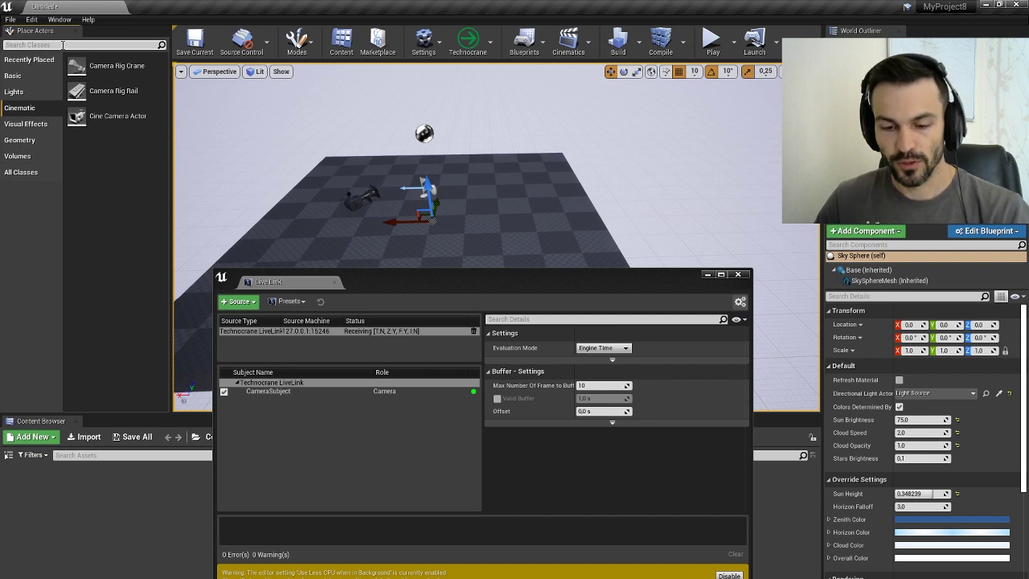
{"action": "type", "text": "techn"}
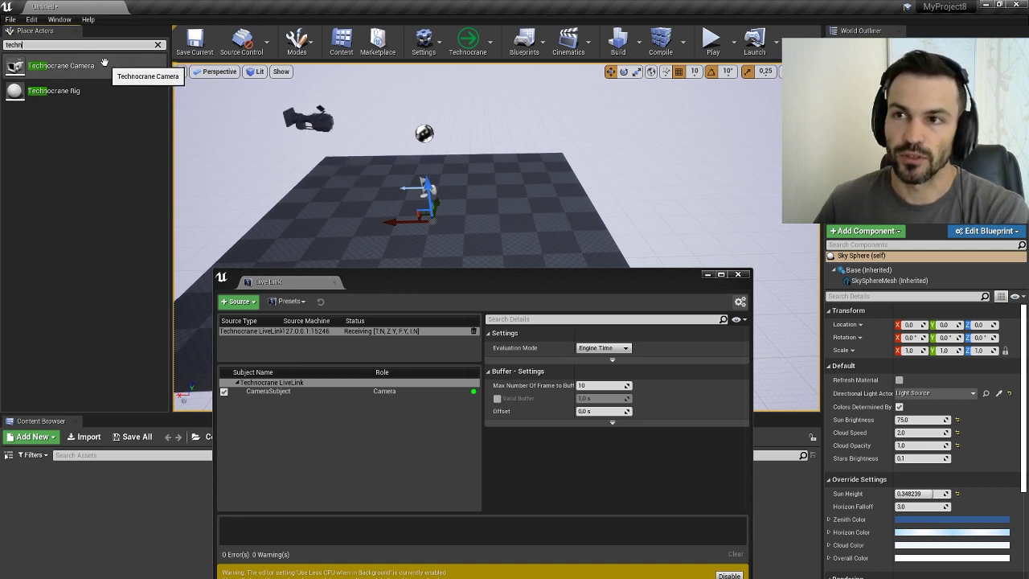
Place a Technocrane Rig with Other Actor set to CineCameraActor1 and frame the view on it
{"action": "left_click_drag", "start_coordinate": [53, 91], "coordinate": [514, 213]}
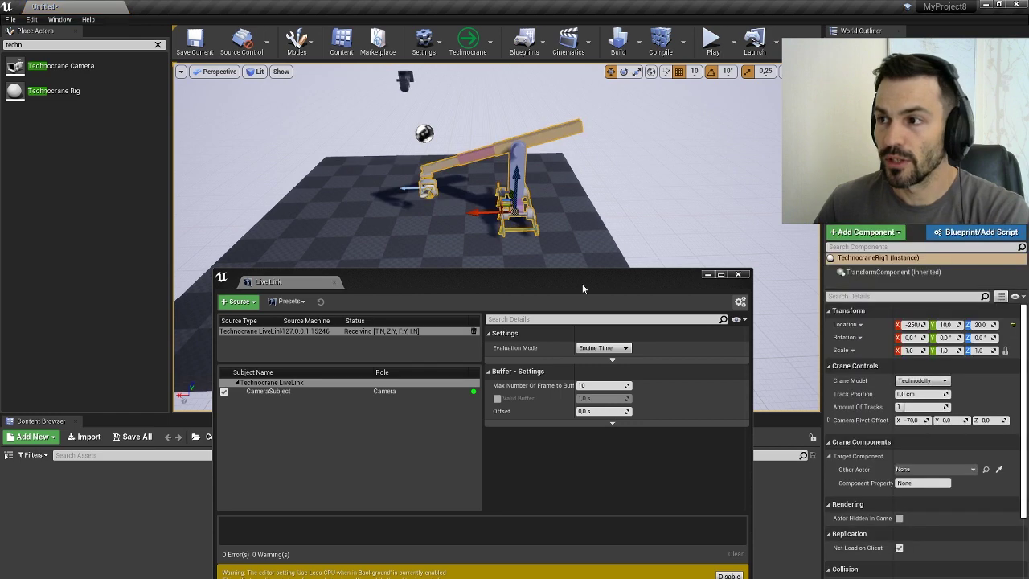
{"action": "left_click", "coordinate": [956, 470]}
{"action": "left_click", "coordinate": [893, 349]}
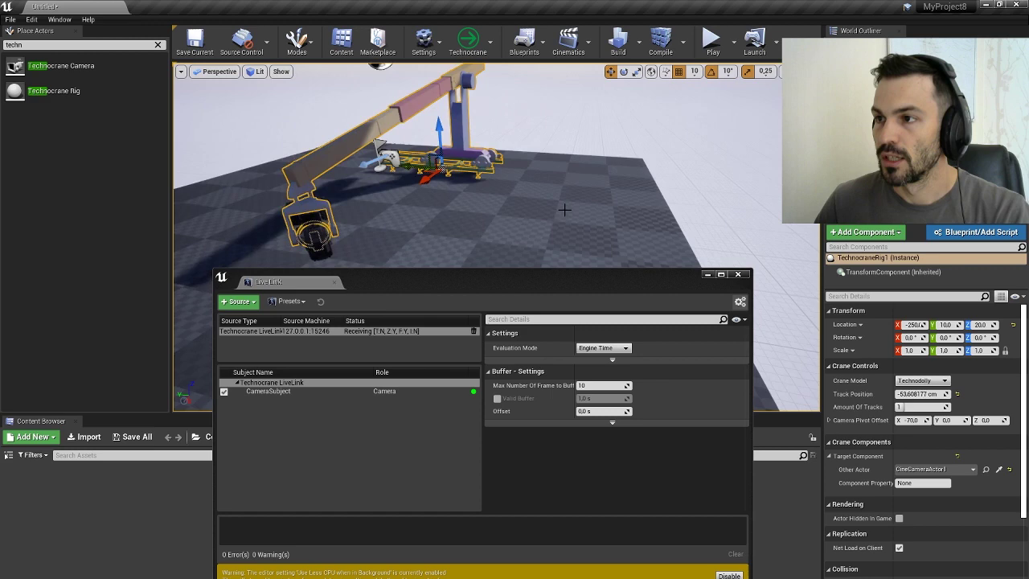
{"action": "left_click_drag", "start_coordinate": [544, 208], "coordinate": [543, 148]}
{"action": "key", "text": "f"}
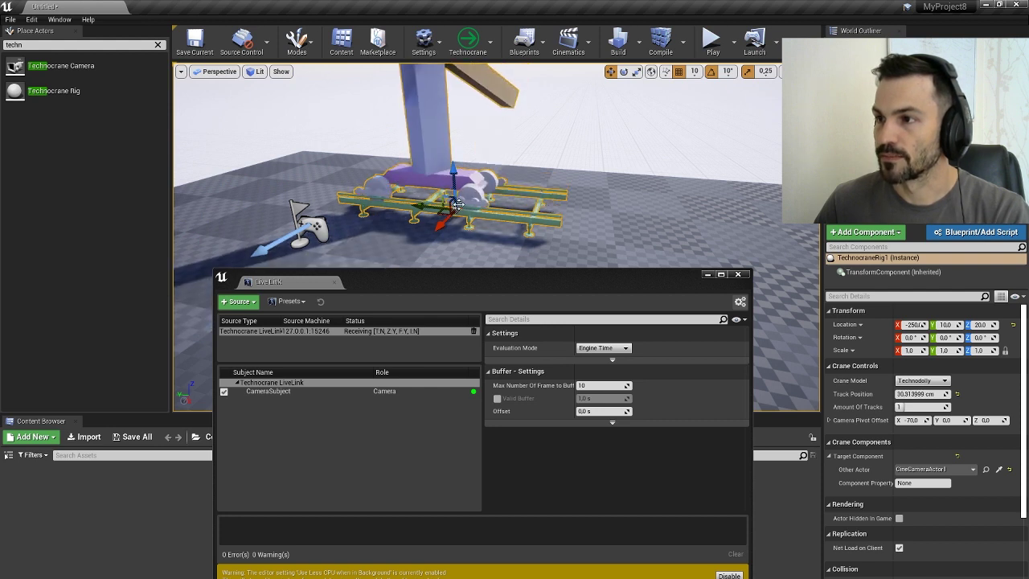
{"action": "scroll", "coordinate": [605, 217], "scroll_direction": "down", "scroll_amount": 2}
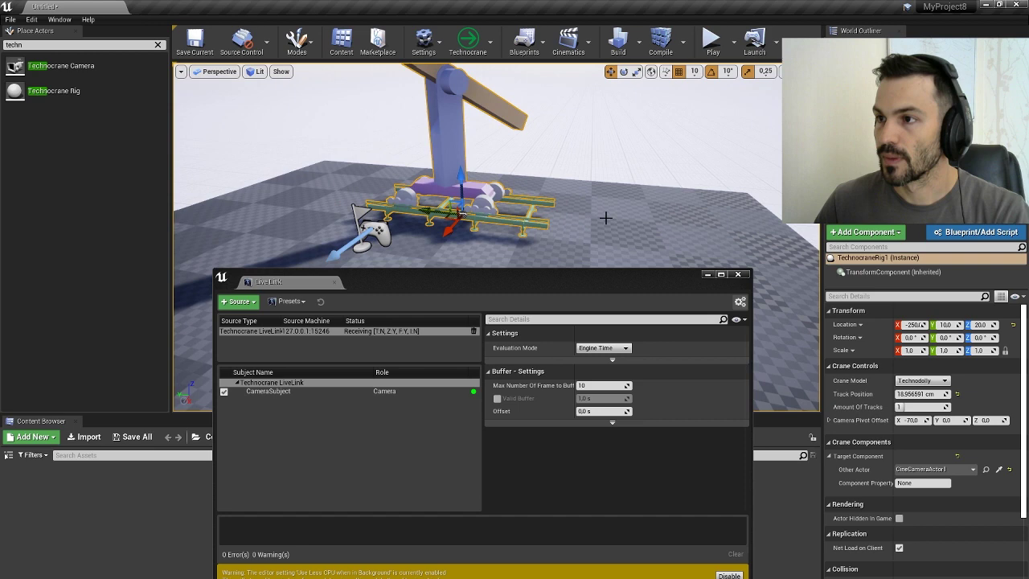
Set the crane rig's Crane Model to SuperTechno 50 Plus
{"action": "scroll", "coordinate": [605, 217], "scroll_direction": "down", "scroll_amount": 3}
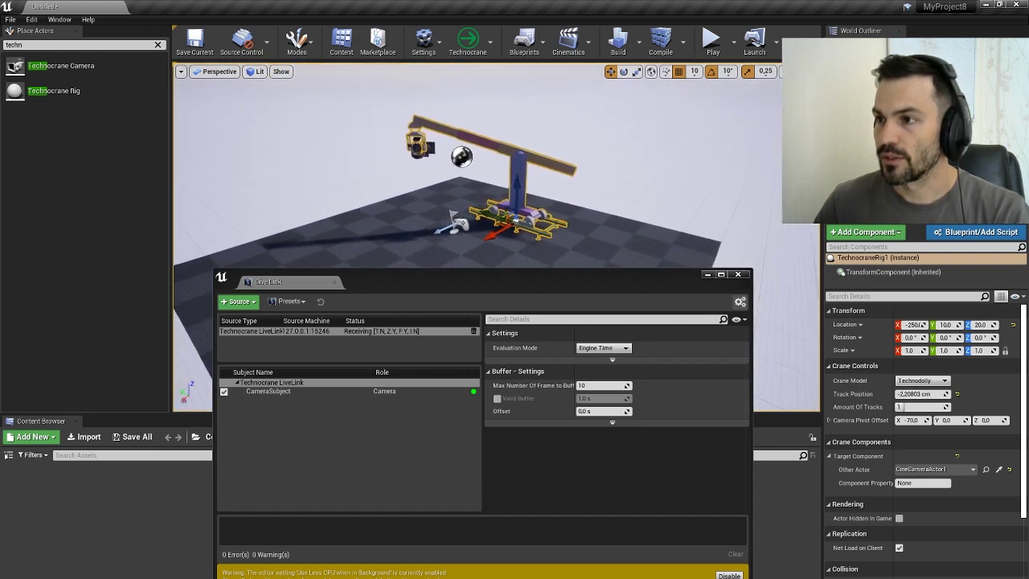
{"action": "scroll", "coordinate": [605, 217], "scroll_direction": "down", "scroll_amount": 2}
{"action": "left_click", "coordinate": [913, 381]}
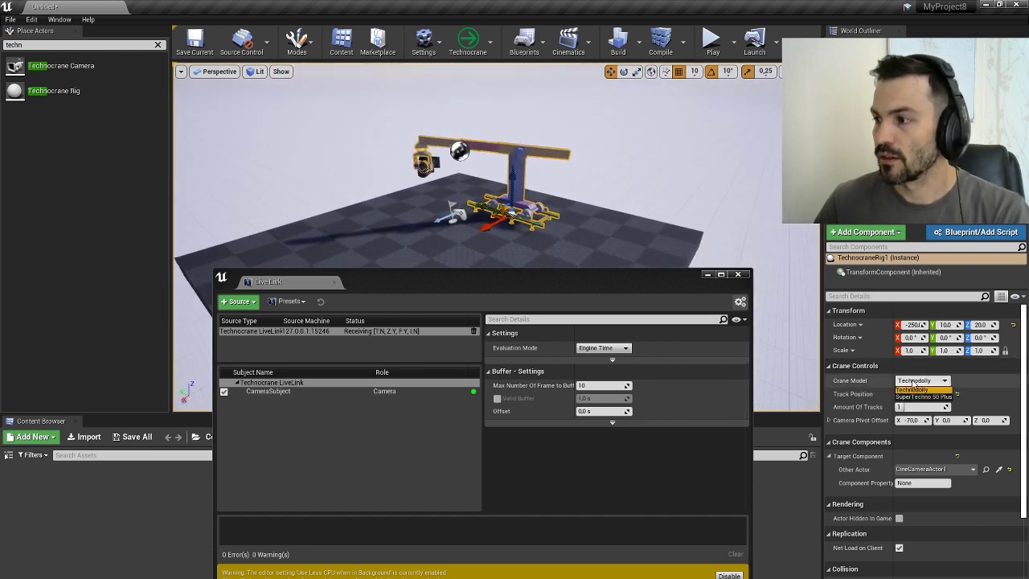
{"action": "left_click", "coordinate": [913, 387]}
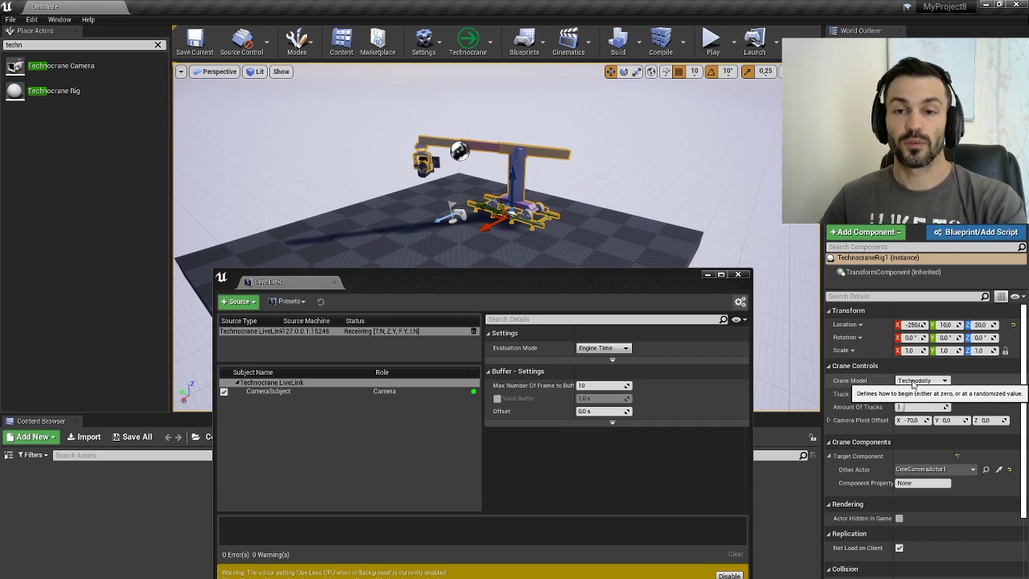
{"action": "left_click", "coordinate": [912, 383]}
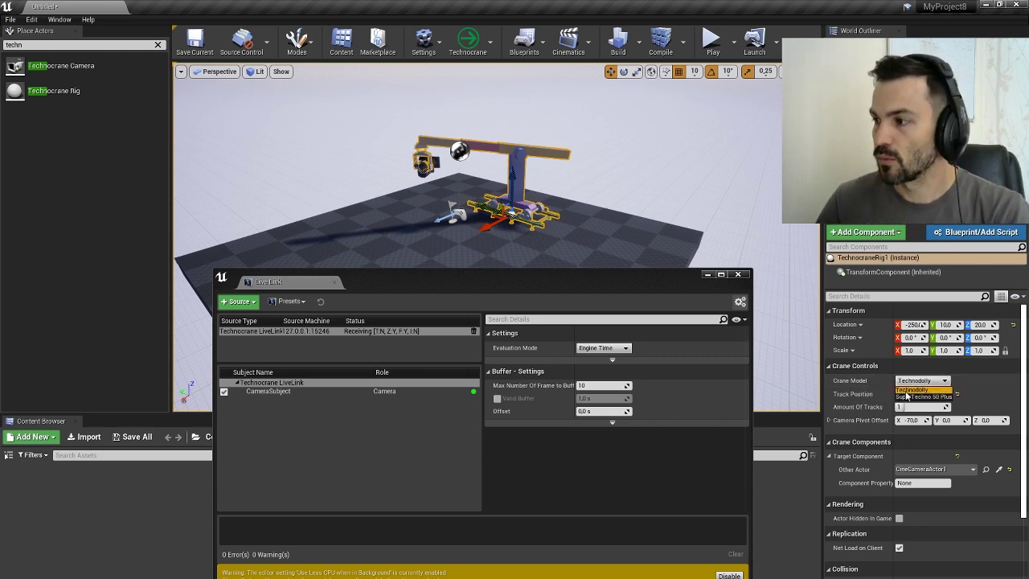
{"action": "left_click", "coordinate": [908, 397]}
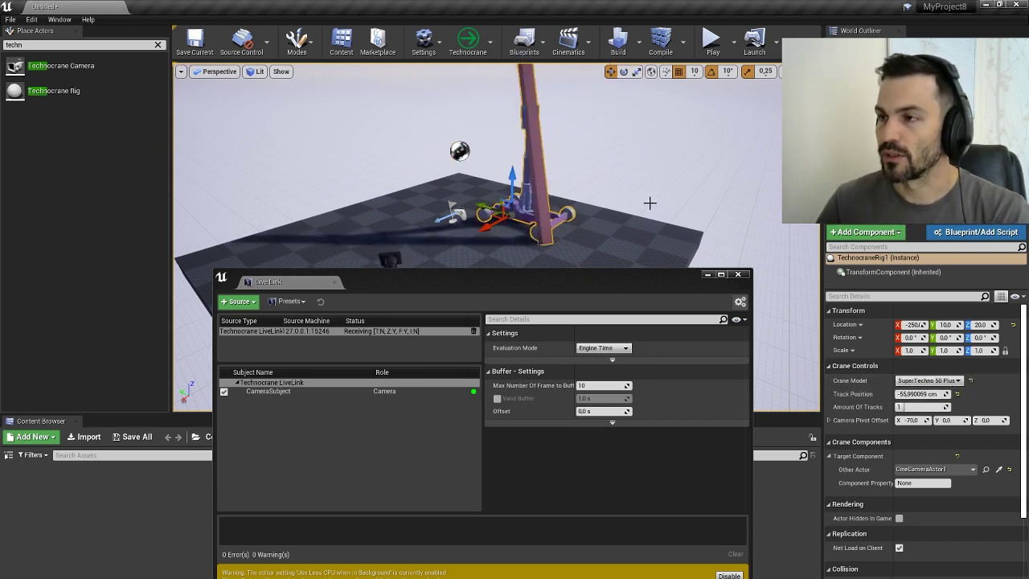
Slide the crane rig along the X axis toward the cine camera and orbit to check it
{"action": "scroll", "coordinate": [650, 202], "scroll_direction": "up", "scroll_amount": 2}
{"action": "scroll", "coordinate": [653, 208], "scroll_direction": "down", "scroll_amount": 2}
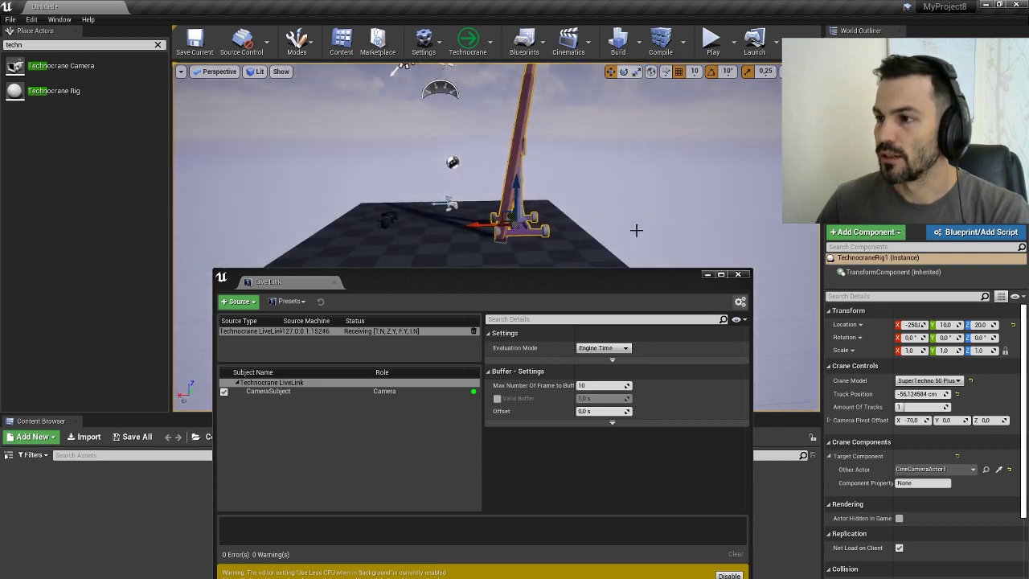
{"action": "mouse_move", "coordinate": [482, 225]}
{"action": "left_mouse_down"}
{"action": "mouse_move", "coordinate": [540, 225]}
{"action": "mouse_move", "coordinate": [495, 239]}
{"action": "left_mouse_up"}
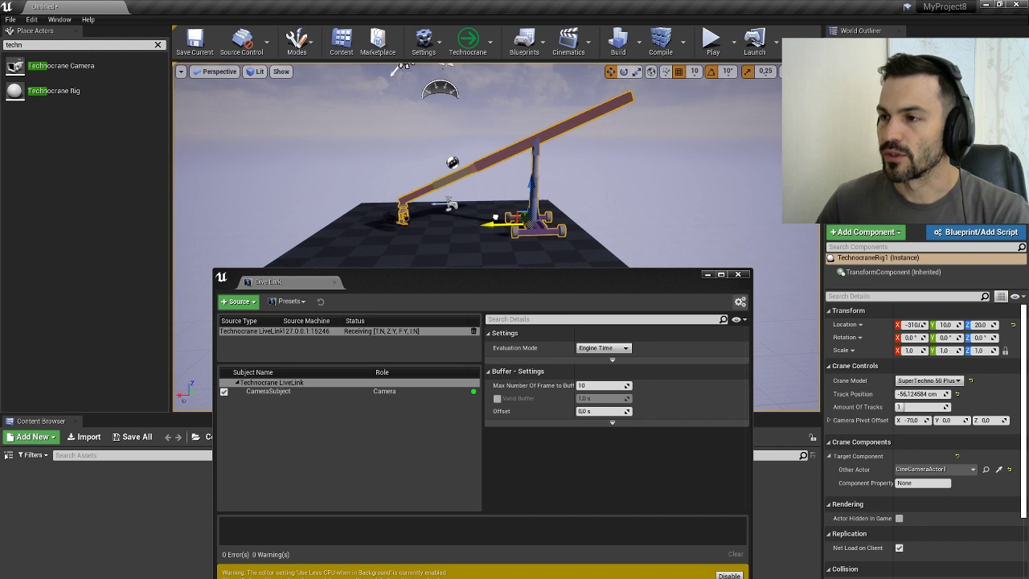
{"action": "right_click_drag", "start_coordinate": [494, 239], "coordinate": [514, 239]}
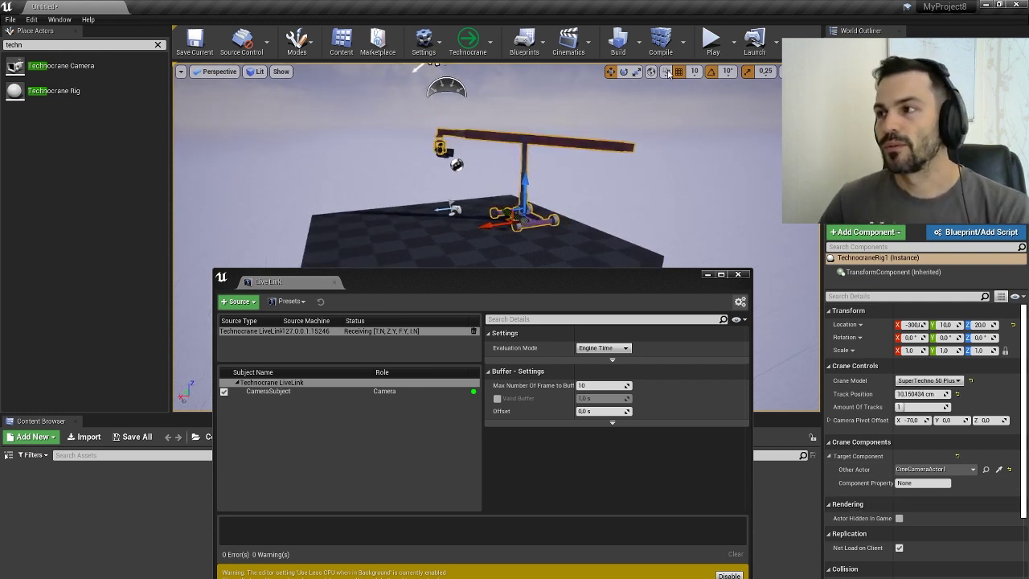
Play the level to watch the crane arm follow the Live Link stream, then stop
{"action": "left_click", "coordinate": [712, 40]}
{"action": "left_click", "coordinate": [651, 251]}
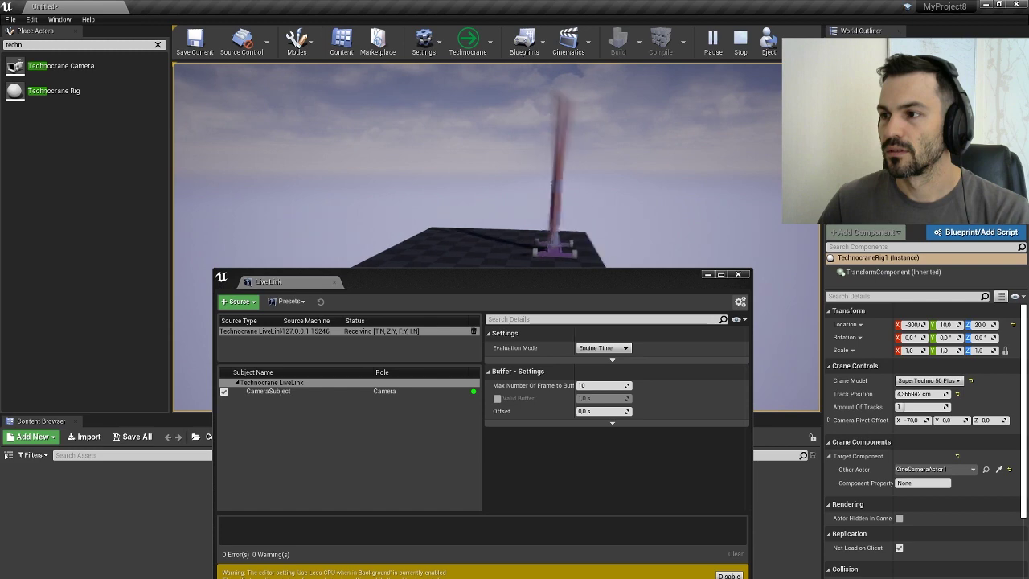
{"action": "key", "text": "Escape"}
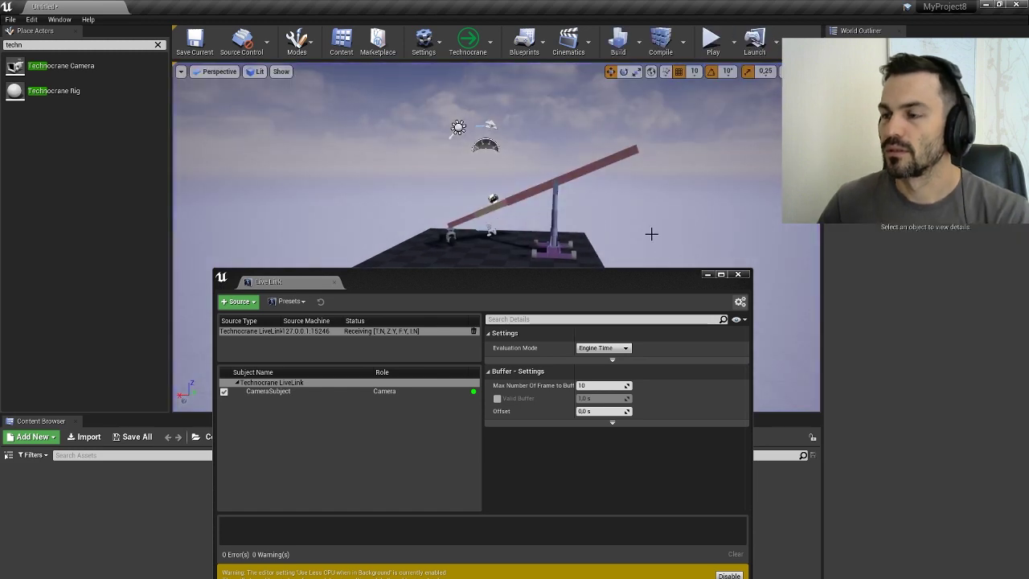
Close the Live Link window and run another play session
{"action": "left_click", "coordinate": [737, 274]}
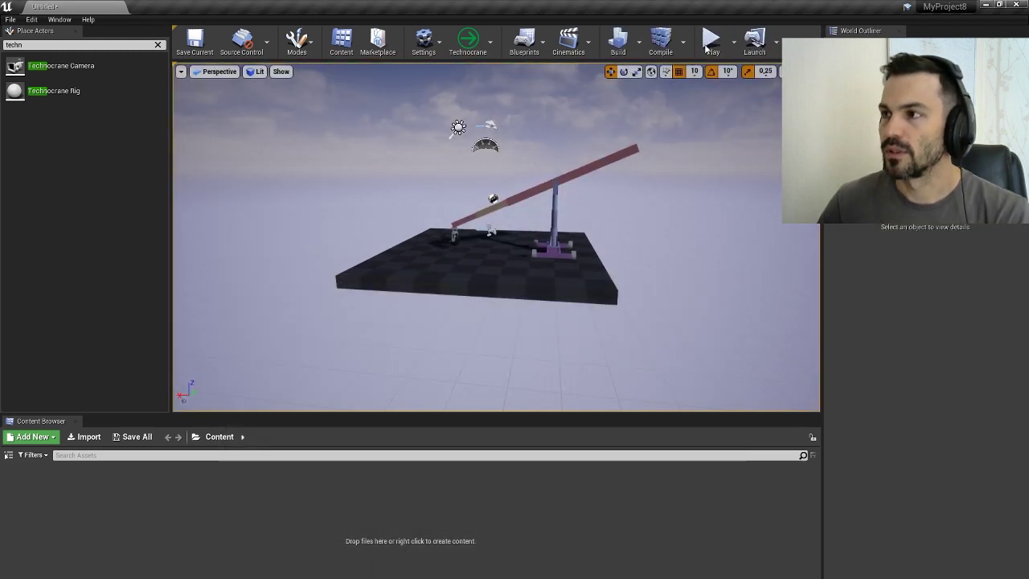
{"action": "left_click", "coordinate": [707, 47]}
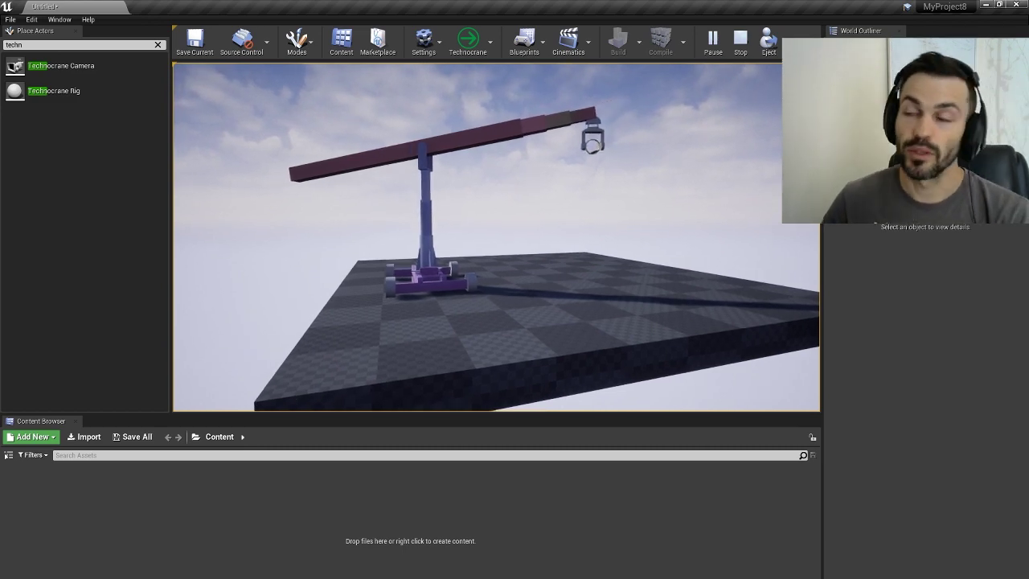
{"action": "key", "text": "Escape"}
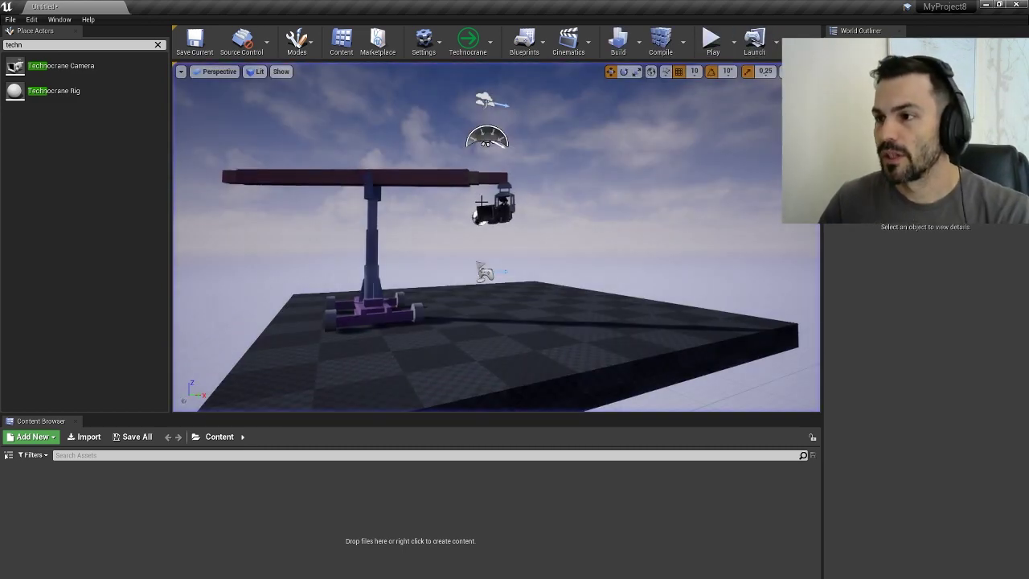
Untick Camera Mesh Hidden on CineCameraActor1's CameraComponent
{"action": "left_click", "coordinate": [796, 258]}
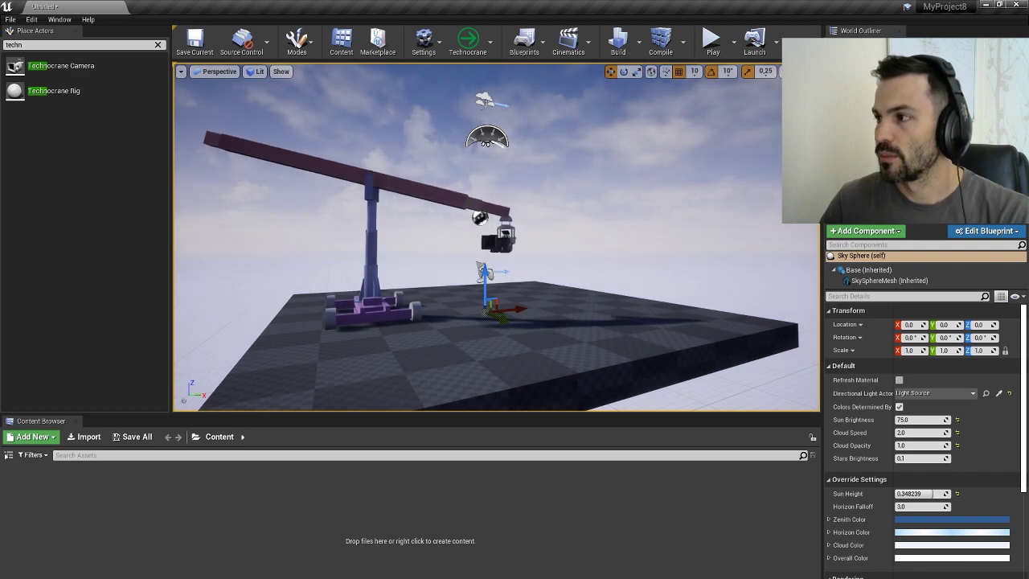
{"action": "left_click", "coordinate": [501, 245]}
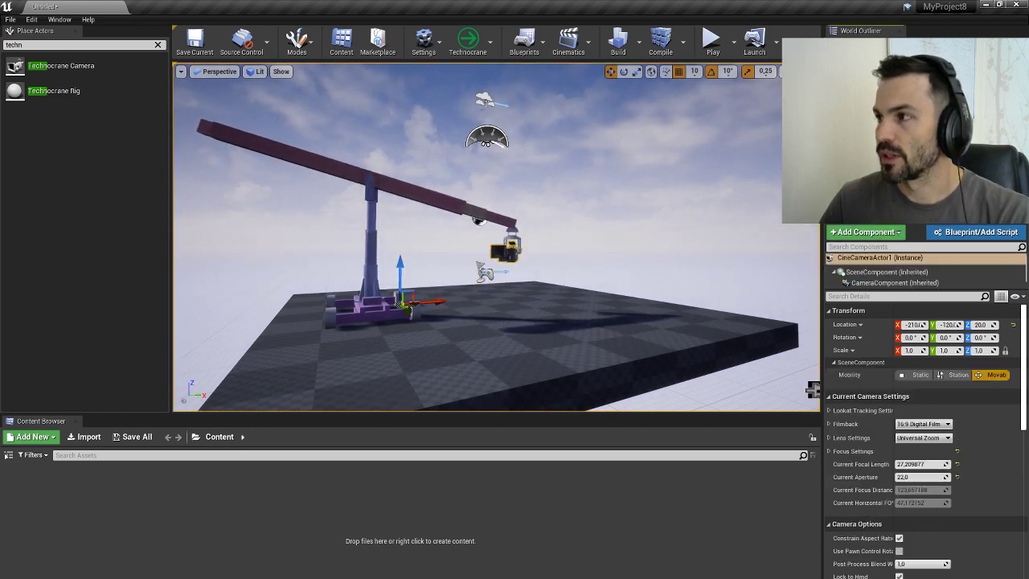
{"action": "left_click", "coordinate": [892, 283]}
{"action": "scroll", "coordinate": [854, 496], "scroll_direction": "down", "scroll_amount": 1}
{"action": "scroll", "coordinate": [860, 510], "scroll_direction": "down", "scroll_amount": 1}
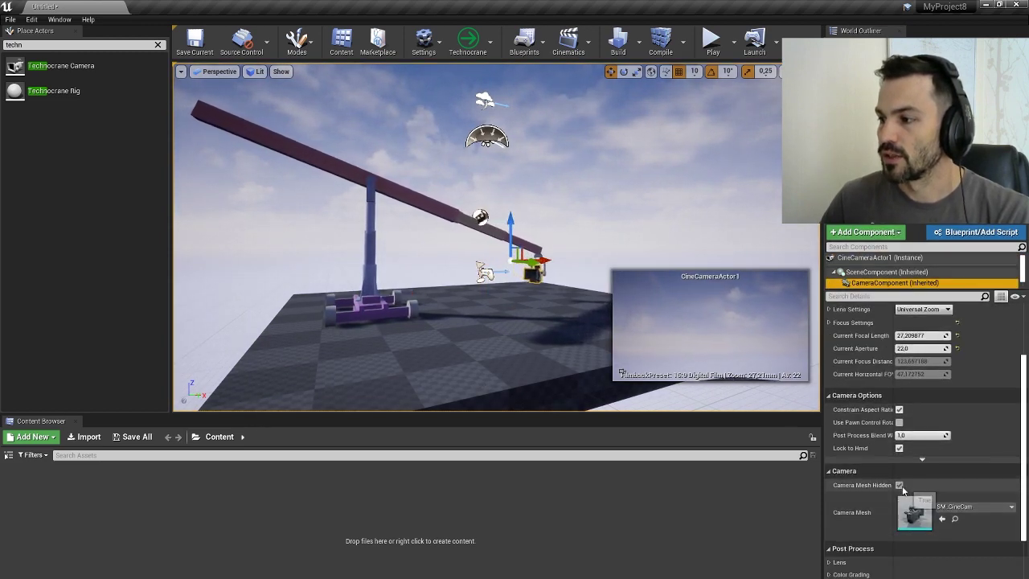
{"action": "left_click", "coordinate": [899, 486]}
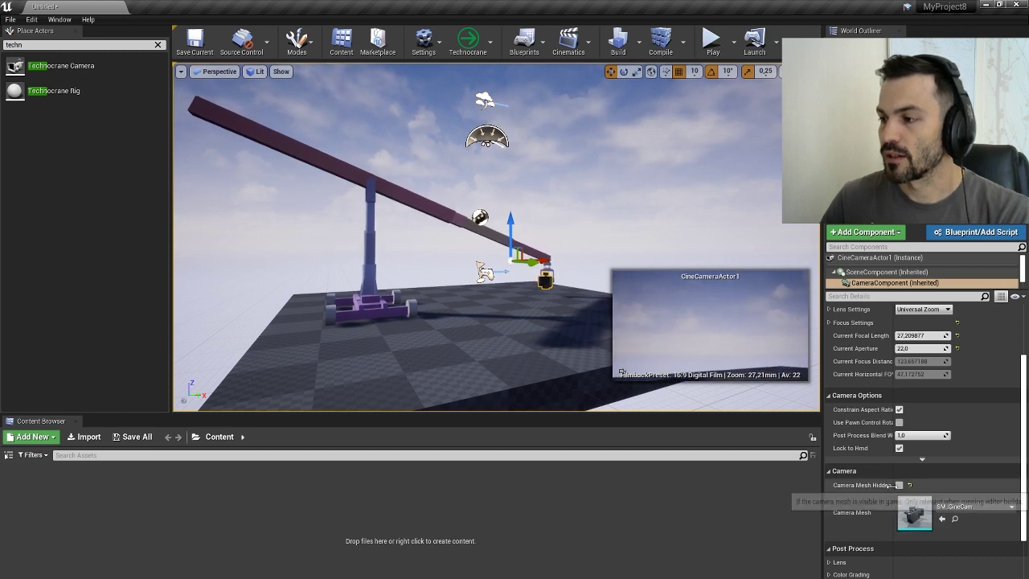
Deselect the camera and play the level to watch the crane swing it
{"action": "left_click", "coordinate": [615, 196]}
{"action": "left_click", "coordinate": [712, 40]}
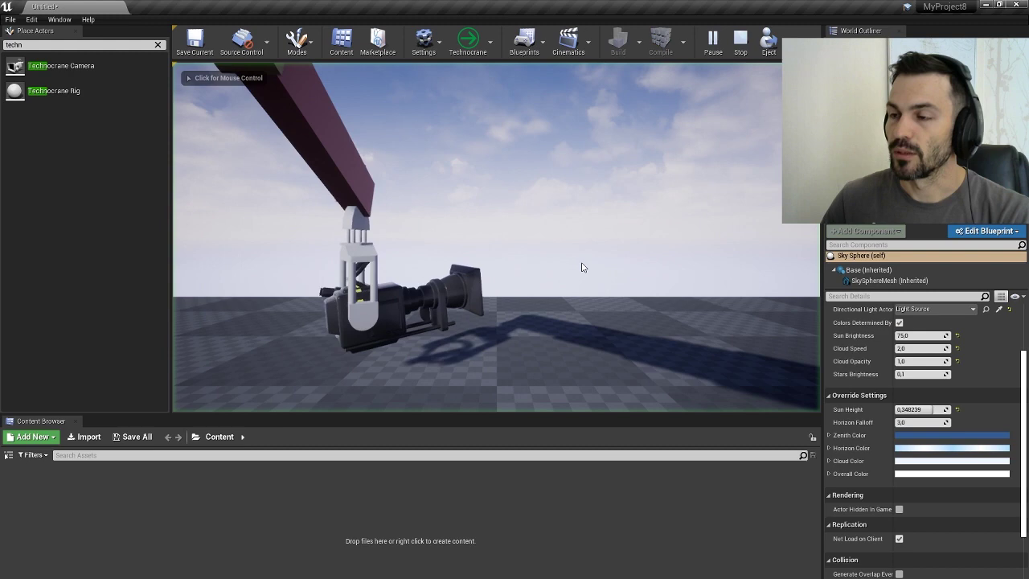
{"action": "left_click", "coordinate": [587, 264]}
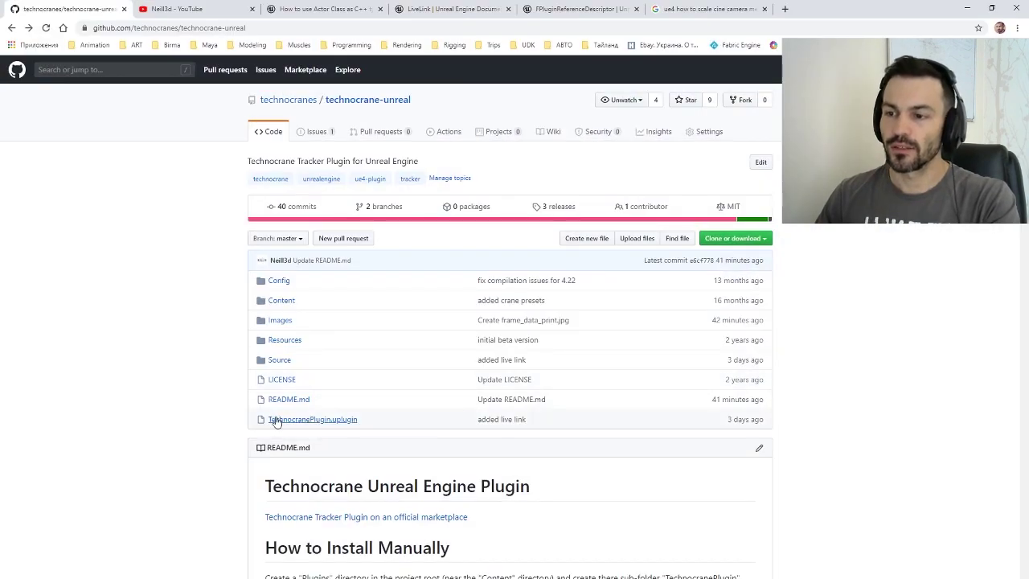
Scroll the technocrane-unreal README past the property values to the example Blueprint image
{"action": "scroll", "coordinate": [275, 421], "scroll_direction": "down", "scroll_amount": 3}
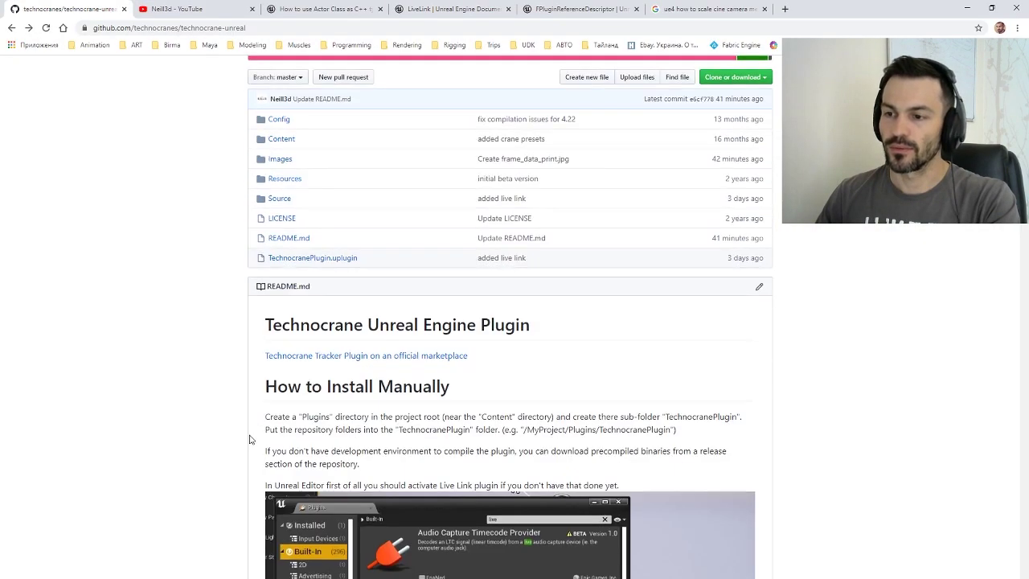
{"action": "scroll", "coordinate": [258, 458], "scroll_direction": "down", "scroll_amount": 6}
{"action": "scroll", "coordinate": [257, 466], "scroll_direction": "down", "scroll_amount": 4}
{"action": "scroll", "coordinate": [246, 475], "scroll_direction": "down", "scroll_amount": 4}
{"action": "scroll", "coordinate": [249, 473], "scroll_direction": "down", "scroll_amount": 4}
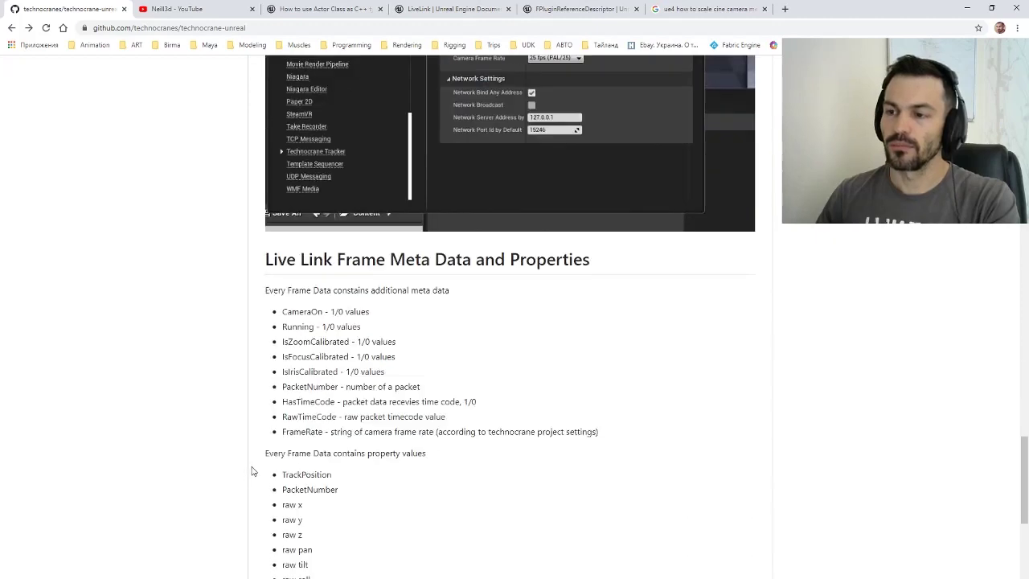
{"action": "scroll", "coordinate": [253, 471], "scroll_direction": "down", "scroll_amount": 3}
{"action": "scroll", "coordinate": [252, 471], "scroll_direction": "up", "scroll_amount": 1}
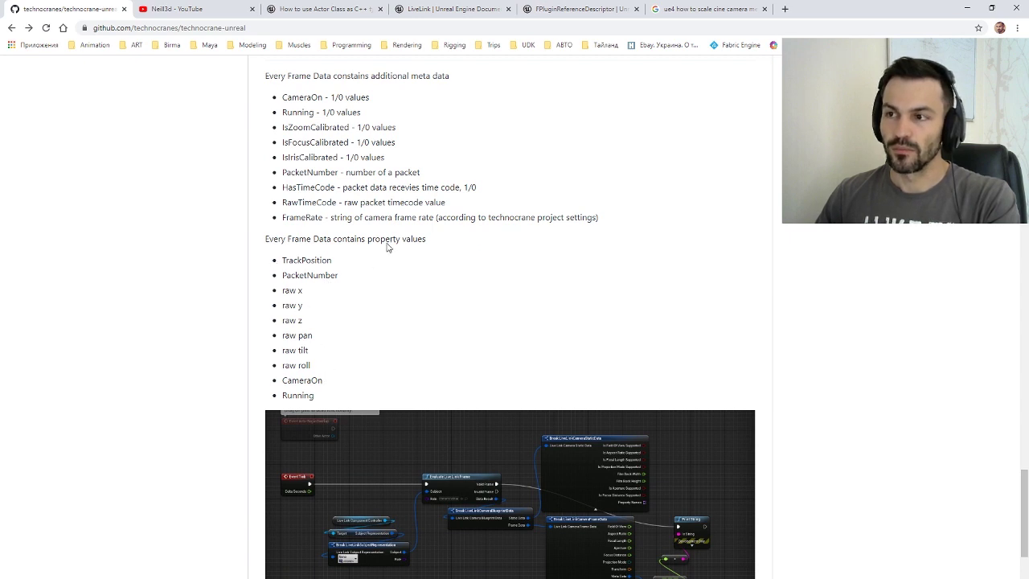
{"action": "scroll", "coordinate": [420, 265], "scroll_direction": "down", "scroll_amount": 1}
{"action": "scroll", "coordinate": [419, 269], "scroll_direction": "down", "scroll_amount": 2}
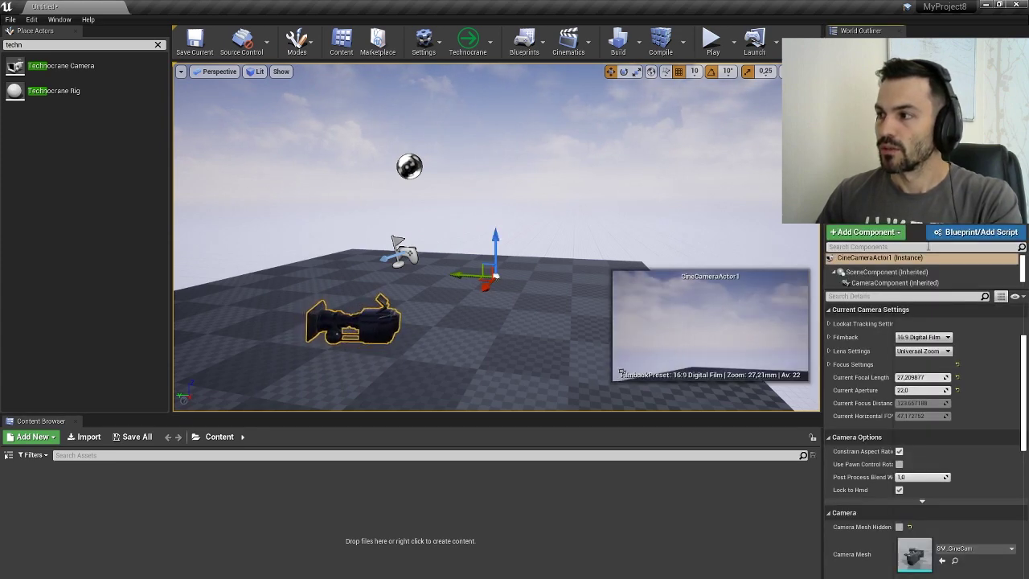
Convert the cine camera into a Blueprint with CineCameraActor parent and view its Event Graph
{"action": "left_click", "coordinate": [941, 233]}
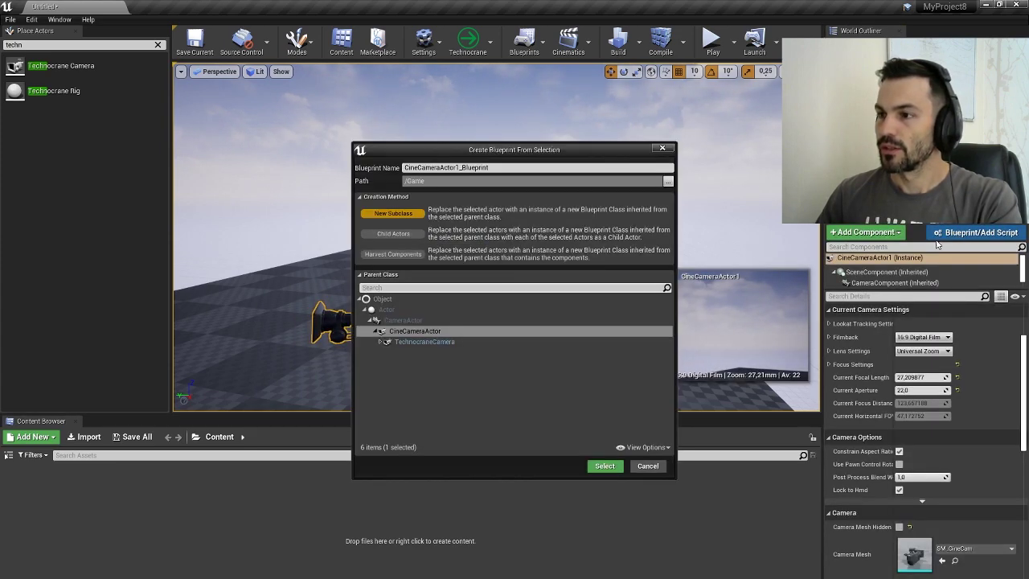
{"action": "left_click", "coordinate": [605, 466]}
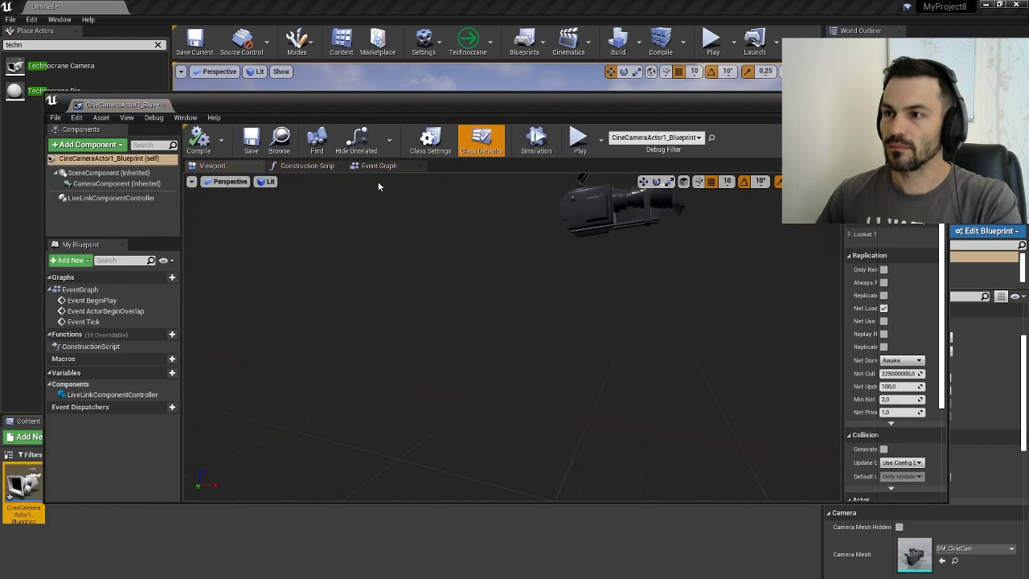
{"action": "left_click", "coordinate": [387, 166]}
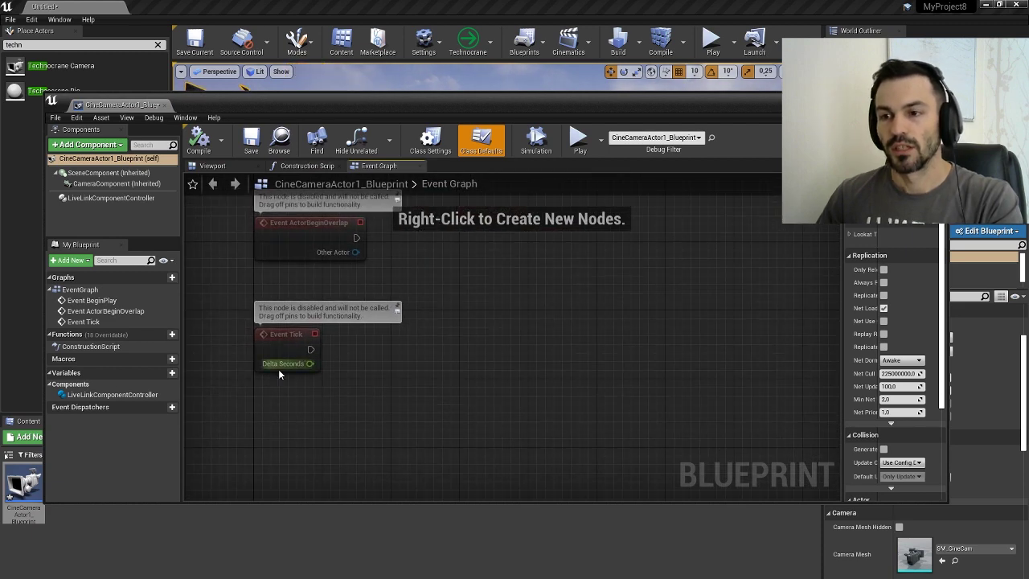
Add a LiveLinkComponentController getter node and pull a wire from Event Tick's execution output
{"action": "left_click_drag", "start_coordinate": [112, 394], "coordinate": [411, 413]}
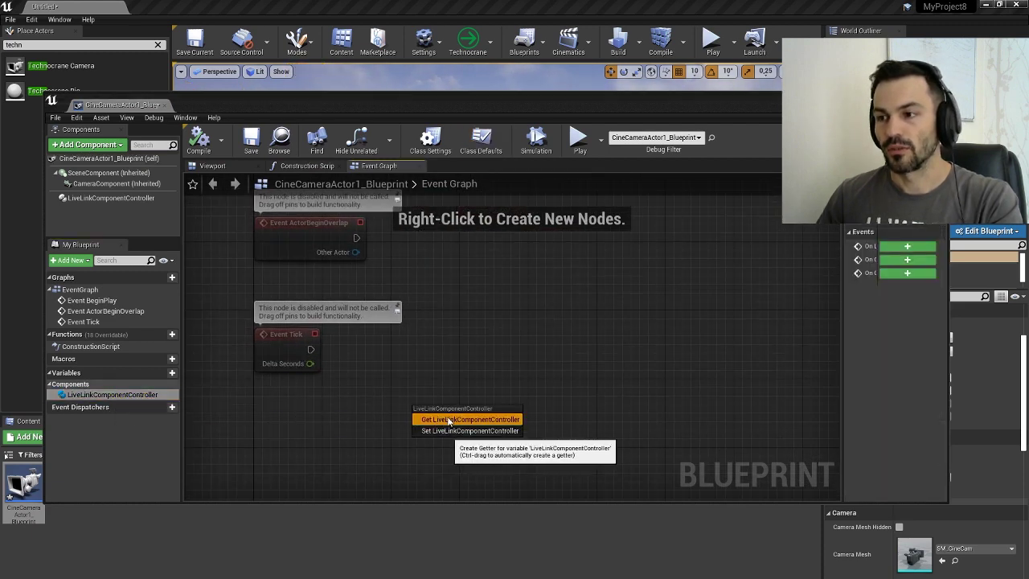
{"action": "left_click", "coordinate": [449, 421]}
{"action": "right_click_drag", "start_coordinate": [605, 387], "coordinate": [556, 390]}
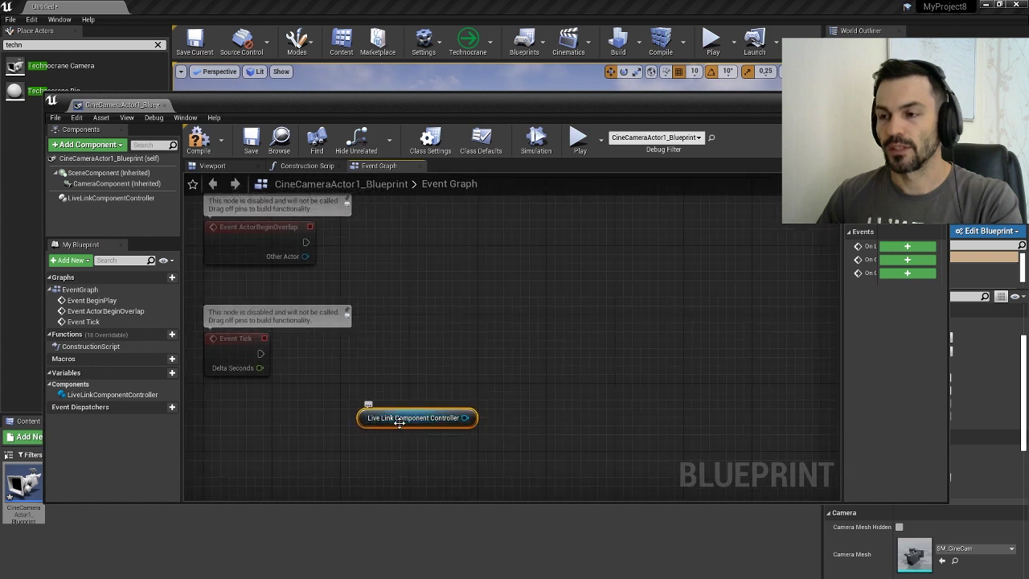
{"action": "left_click_drag", "start_coordinate": [404, 423], "coordinate": [378, 450]}
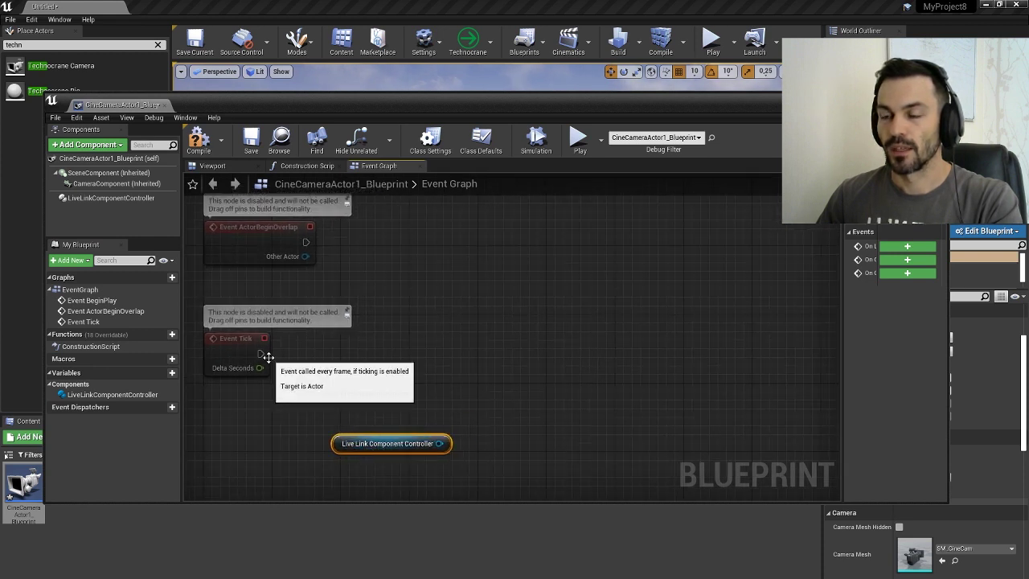
{"action": "left_click_drag", "start_coordinate": [261, 353], "coordinate": [273, 363]}
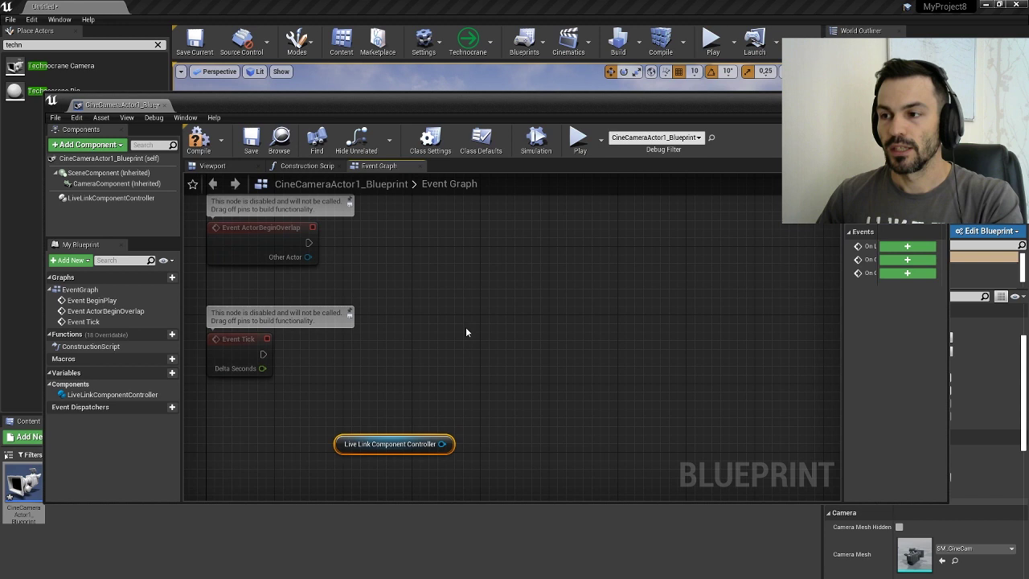
{"action": "right_click_drag", "start_coordinate": [466, 327], "coordinate": [470, 332]}
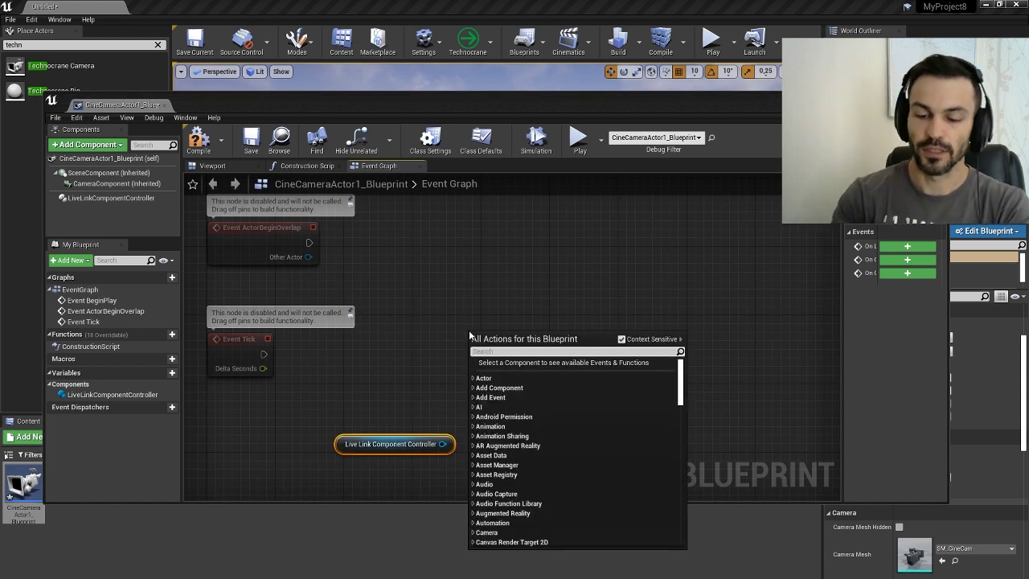
Place an Evaluate Live Link Frame node, found via 'evalu', beside the controller getter
{"action": "type", "text": "linkl"}
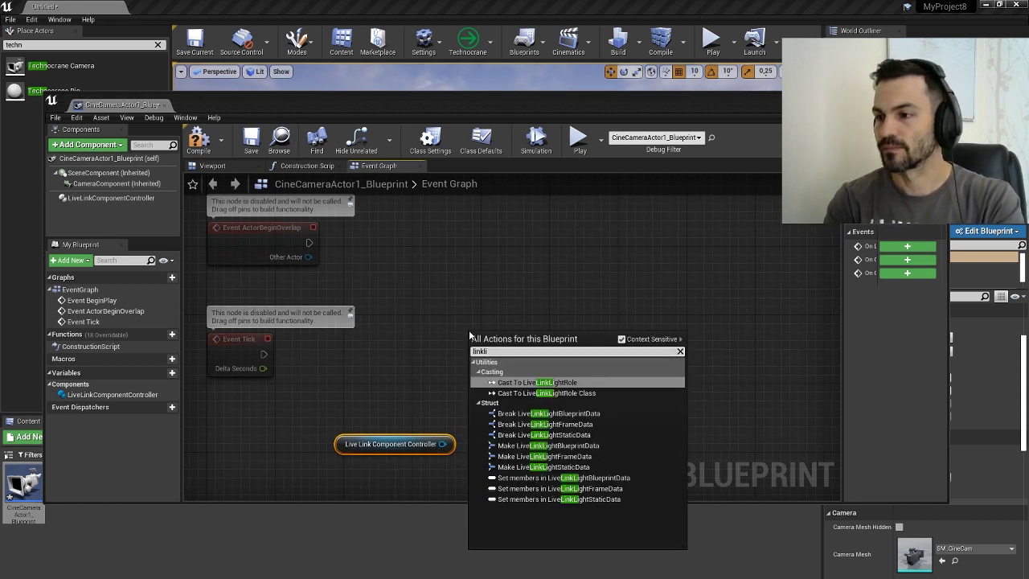
{"action": "type", "text": "i"}
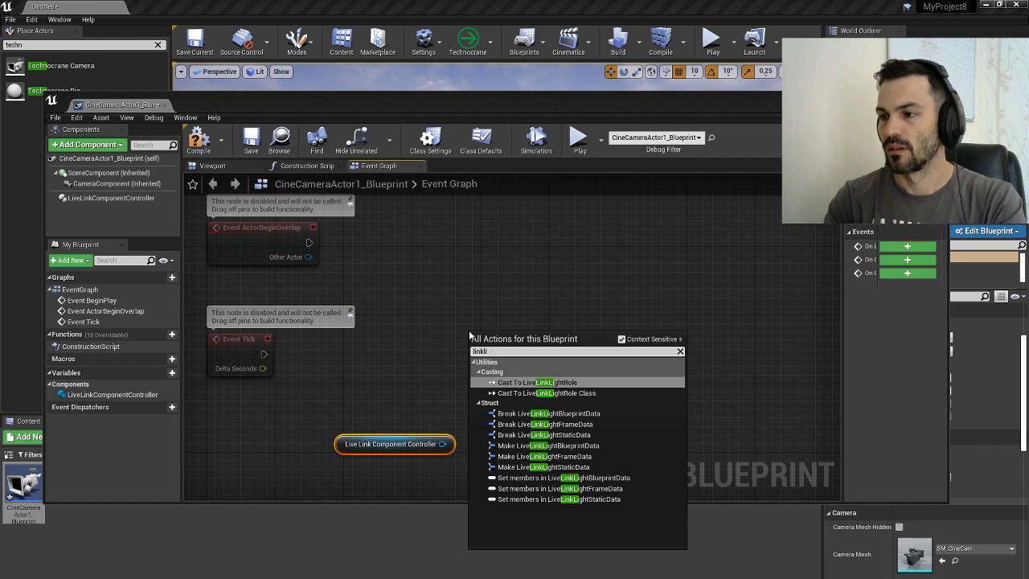
{"action": "key", "text": "BackSpace"}
{"action": "key", "text": "BackSpace"}
{"action": "key", "text": "BackSpace"}
{"action": "key", "text": "BackSpace"}
{"action": "key", "text": "BackSpace"}
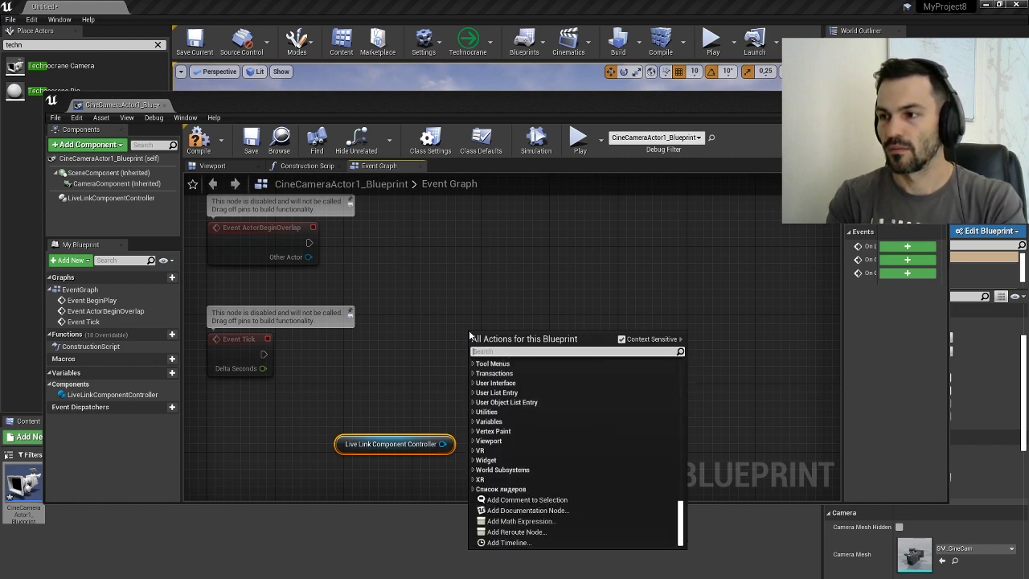
{"action": "type", "text": "evalu"}
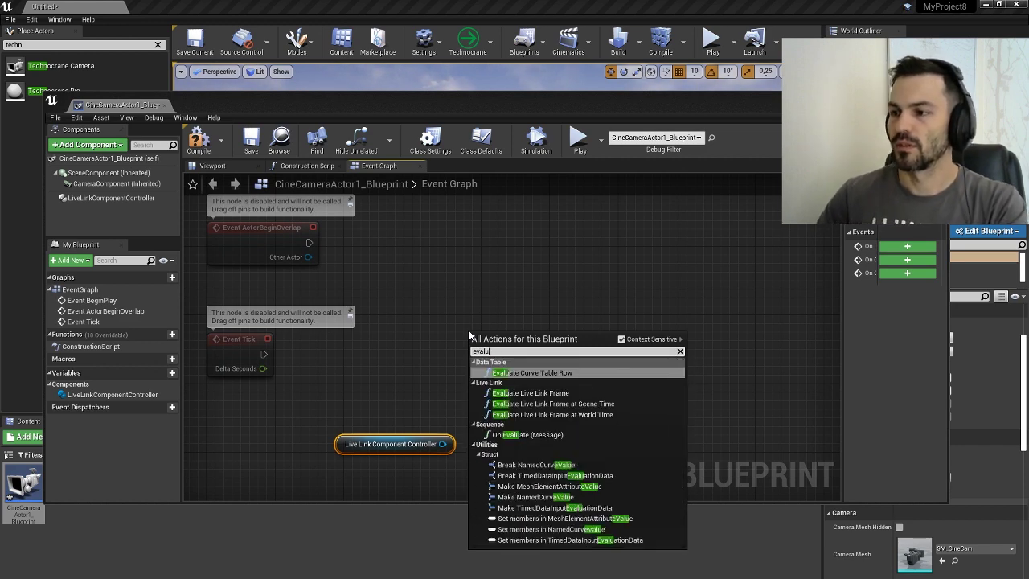
{"action": "left_click", "coordinate": [488, 391]}
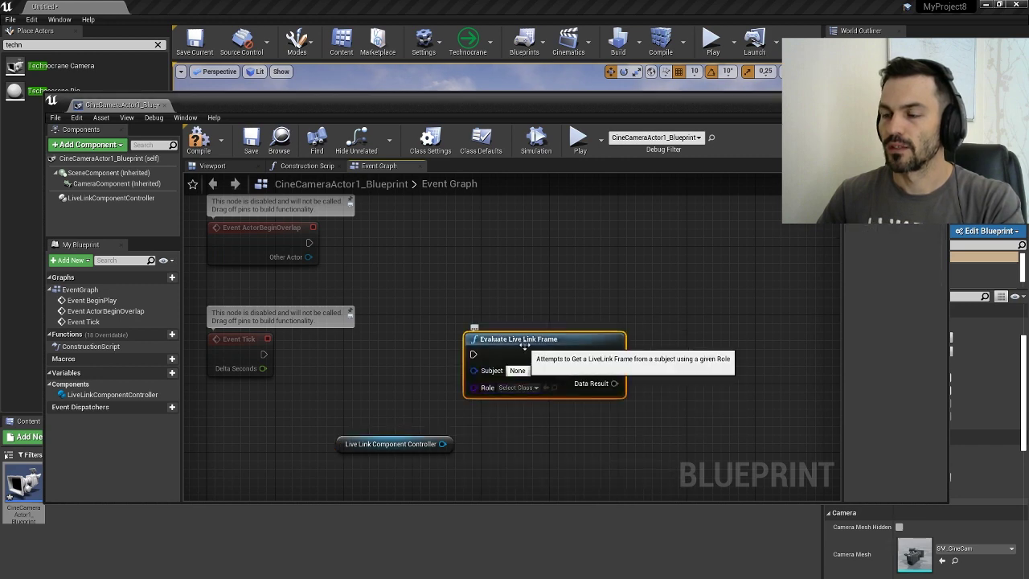
{"action": "left_click_drag", "start_coordinate": [540, 340], "coordinate": [549, 332]}
{"action": "right_click_drag", "start_coordinate": [502, 415], "coordinate": [513, 419]}
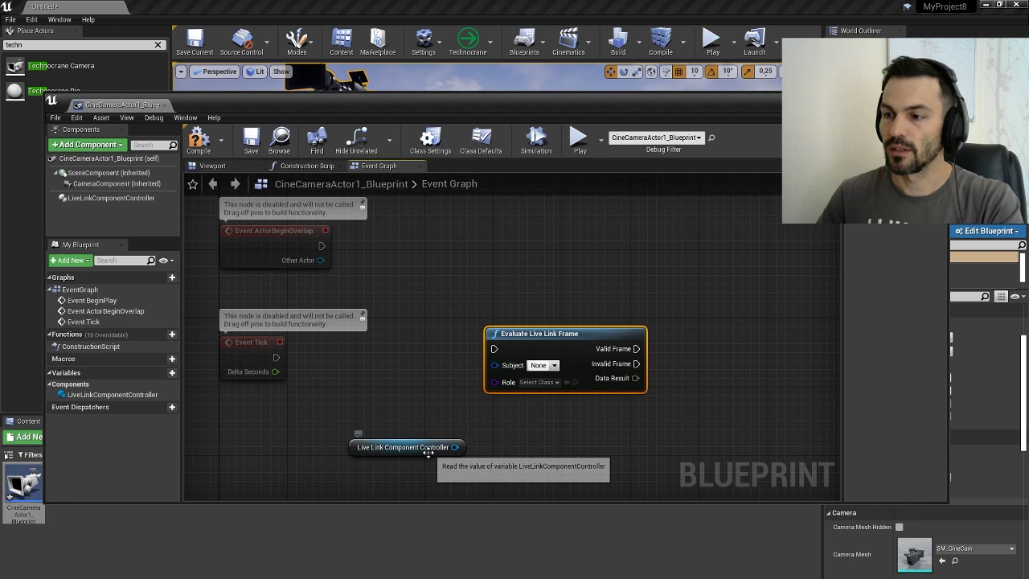
{"action": "mouse_move", "coordinate": [426, 452]}
{"action": "left_mouse_down"}
{"action": "mouse_move", "coordinate": [348, 461]}
{"action": "mouse_move", "coordinate": [475, 442]}
{"action": "left_mouse_up"}
Add a Get Subject Representation node from the LiveLinkComponentController
{"action": "type", "text": "get"}
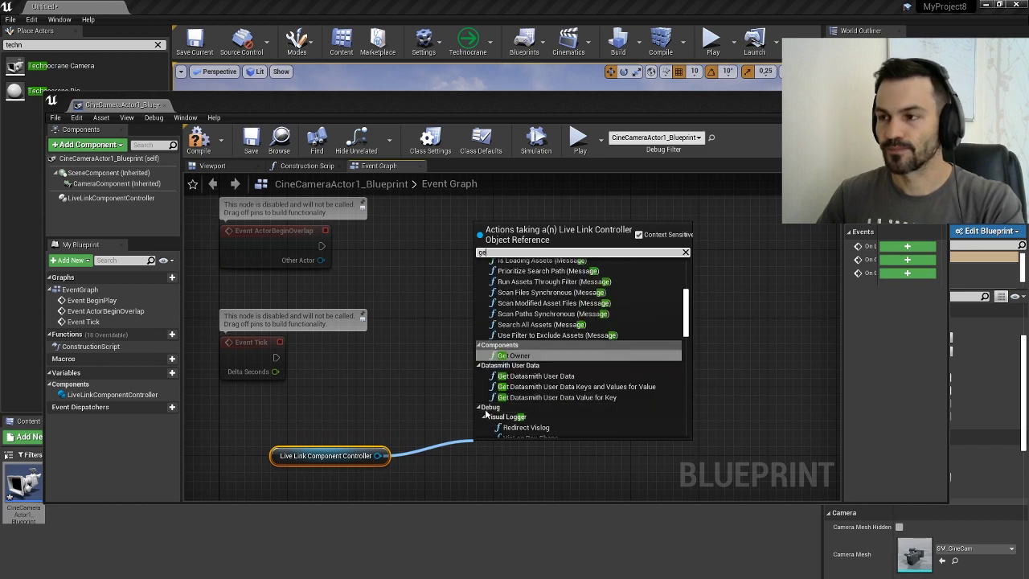
{"action": "scroll", "coordinate": [612, 408], "scroll_direction": "down", "scroll_amount": 2}
{"action": "scroll", "coordinate": [613, 410], "scroll_direction": "down", "scroll_amount": 3}
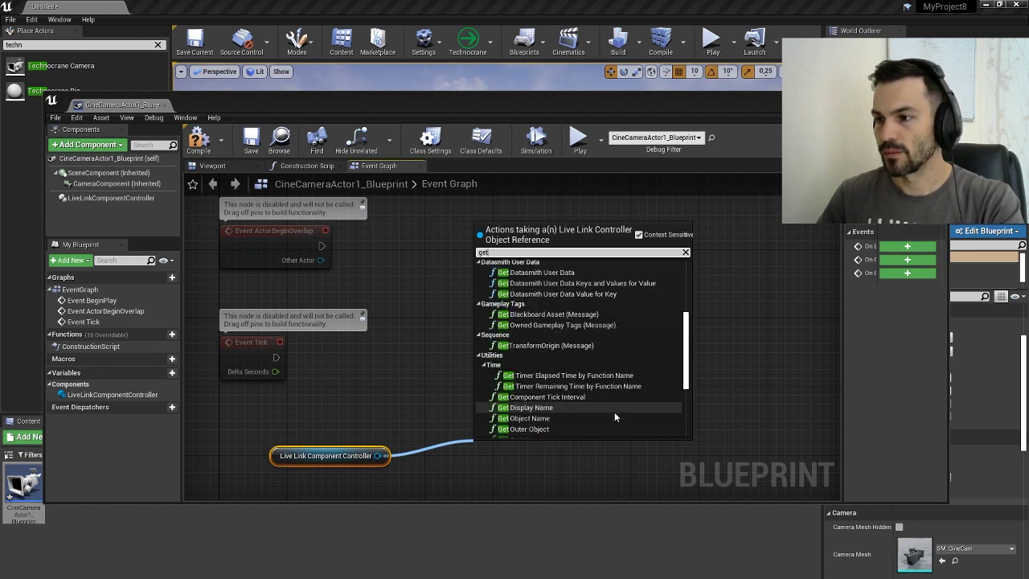
{"action": "scroll", "coordinate": [614, 412], "scroll_direction": "down", "scroll_amount": 3}
{"action": "scroll", "coordinate": [614, 413], "scroll_direction": "down", "scroll_amount": 2}
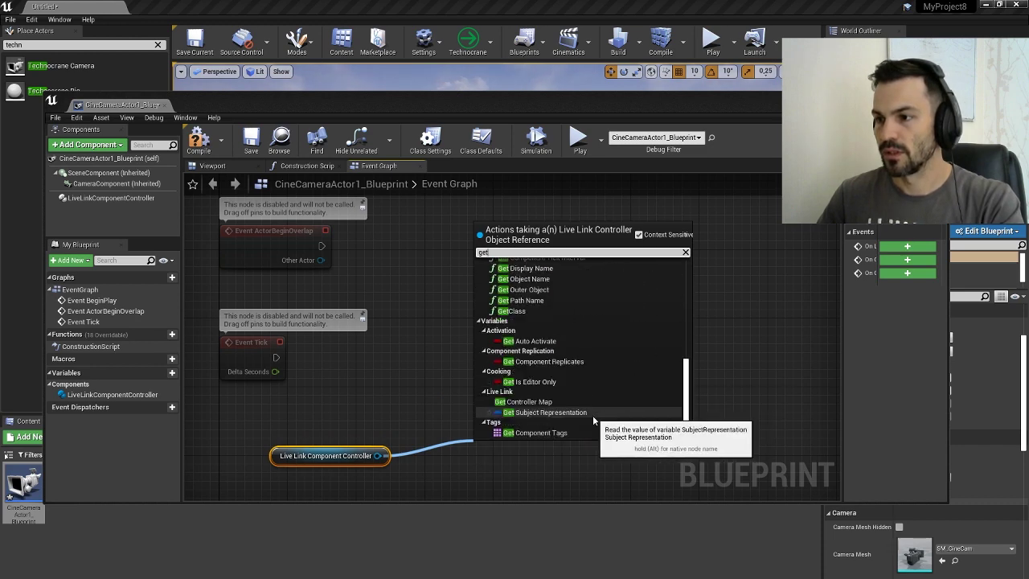
{"action": "left_click", "coordinate": [593, 415]}
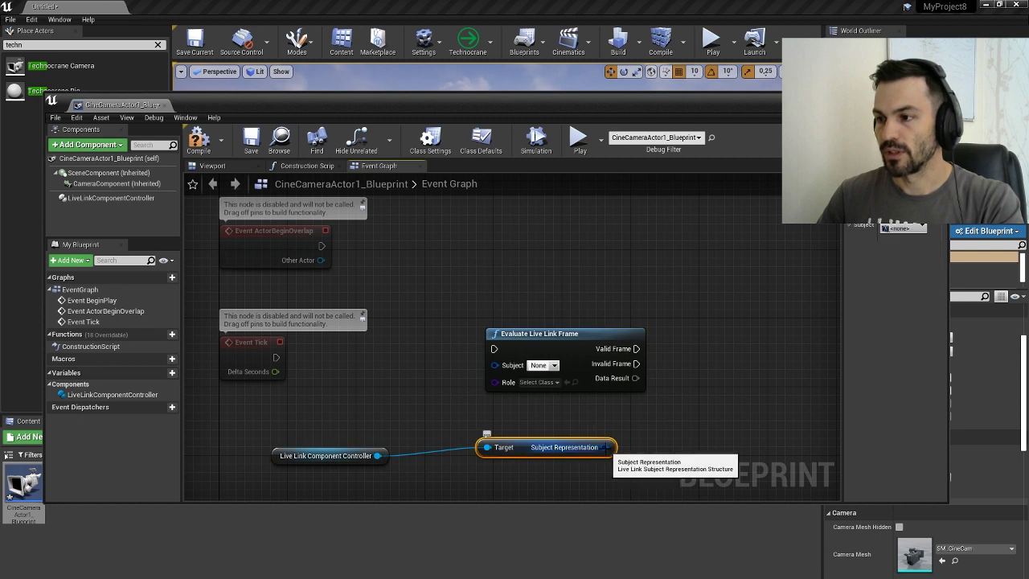
Add a Break LiveLinkSubjectRepresentation node set to CameraSubject
{"action": "mouse_move", "coordinate": [611, 446]}
{"action": "left_mouse_down"}
{"action": "mouse_move", "coordinate": [503, 368]}
{"action": "mouse_move", "coordinate": [585, 424]}
{"action": "left_mouse_up"}
{"action": "left_click", "coordinate": [642, 308]}
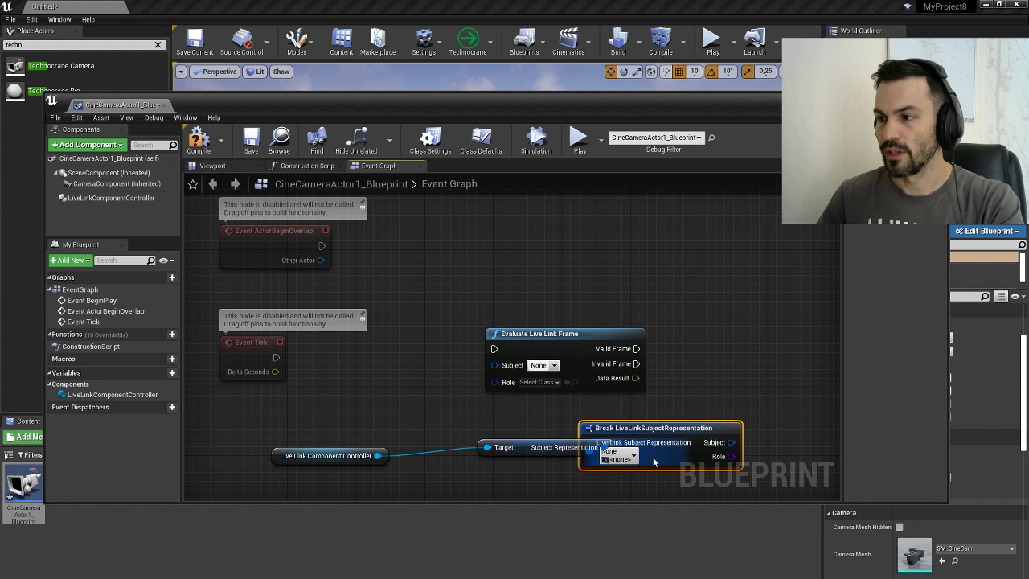
{"action": "left_click", "coordinate": [621, 455]}
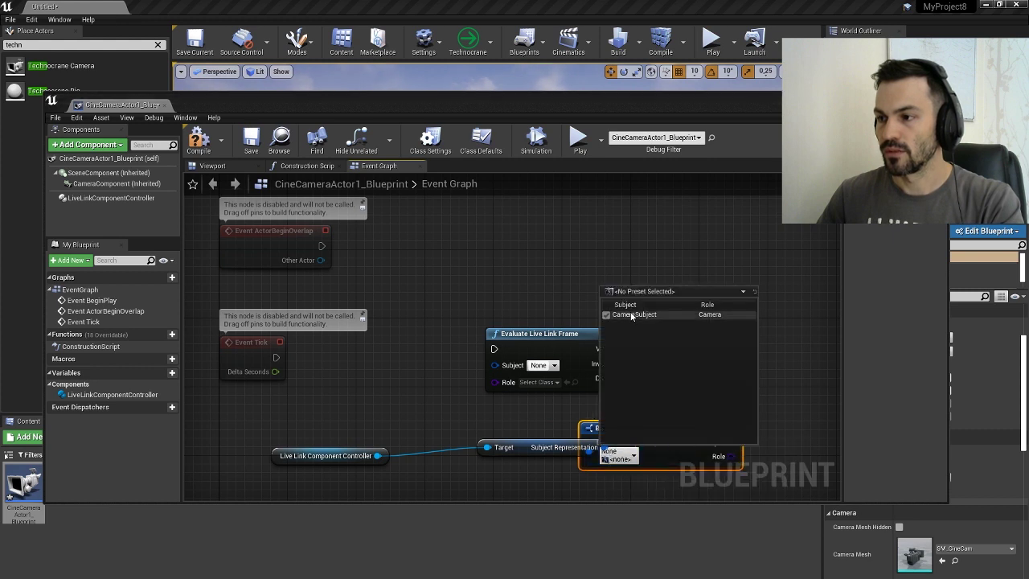
{"action": "left_click", "coordinate": [633, 315]}
{"action": "mouse_move", "coordinate": [681, 436]}
{"action": "left_mouse_down"}
{"action": "mouse_move", "coordinate": [452, 394]}
{"action": "mouse_move", "coordinate": [465, 453]}
{"action": "left_mouse_up"}
Stack the controller, representation and break nodes, and wire Subject into Evaluate's Subject
{"action": "left_click_drag", "start_coordinate": [328, 461], "coordinate": [311, 409]}
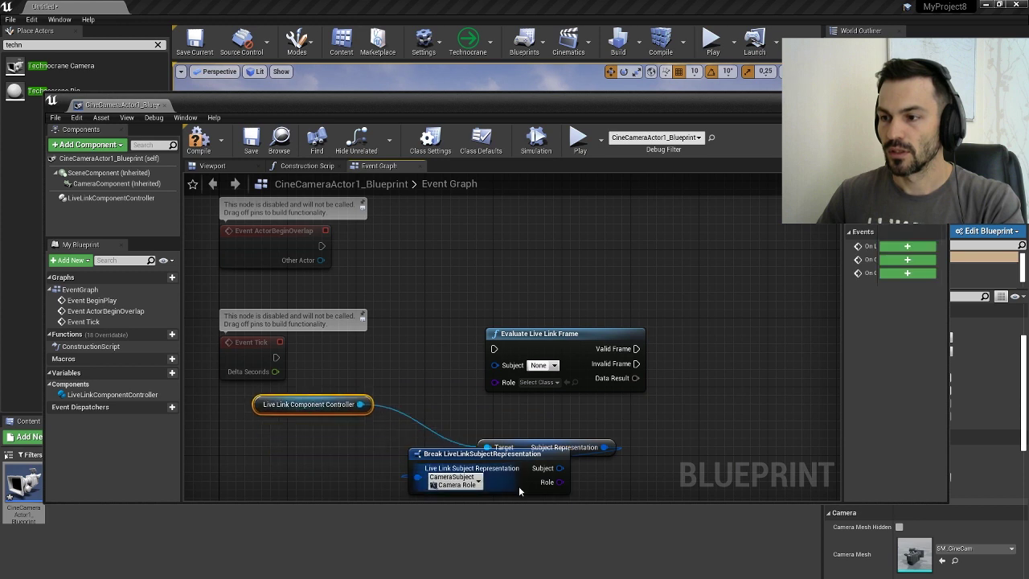
{"action": "left_click_drag", "start_coordinate": [588, 450], "coordinate": [373, 426]}
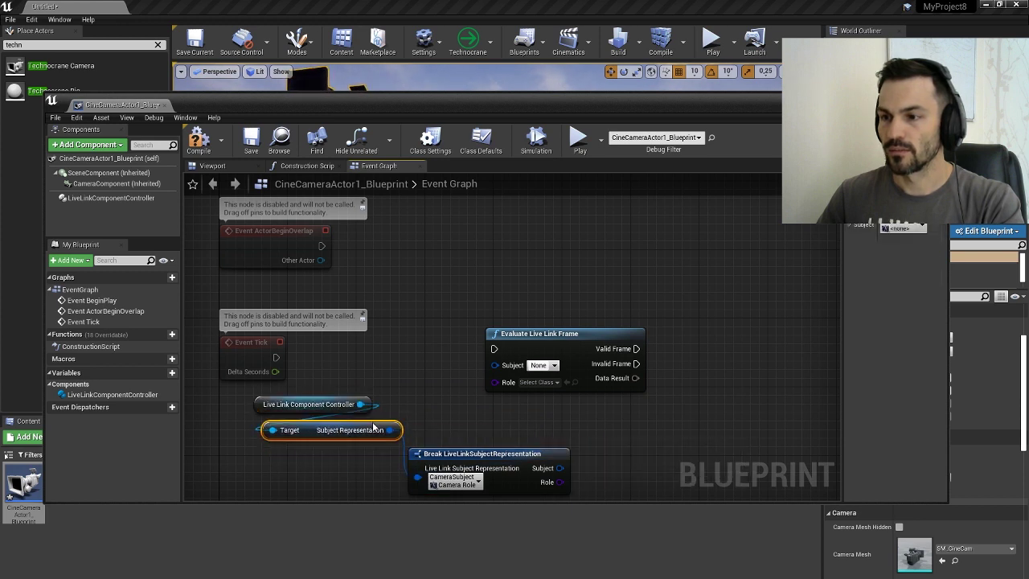
{"action": "left_click_drag", "start_coordinate": [473, 451], "coordinate": [301, 453]}
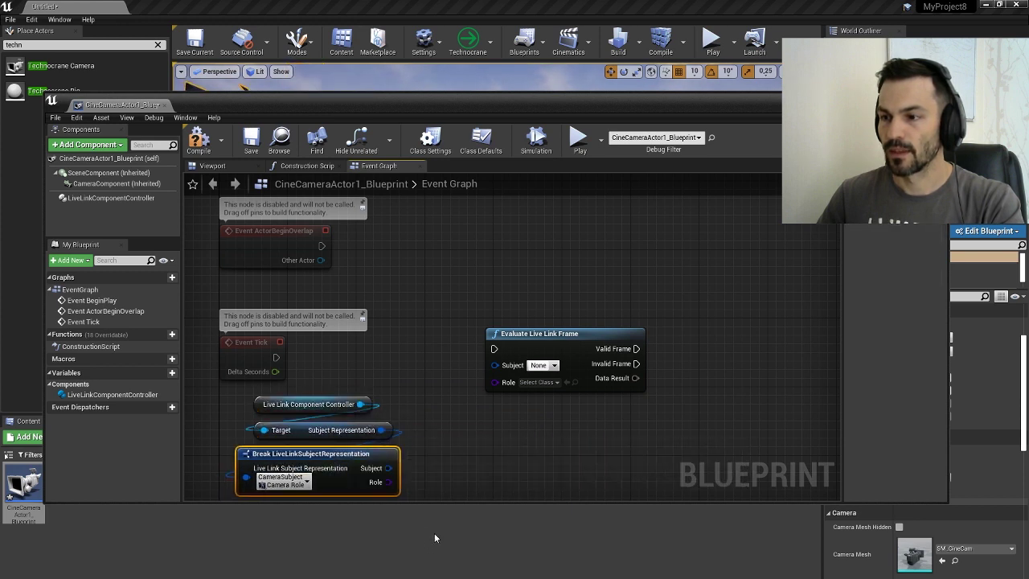
{"action": "mouse_move", "coordinate": [388, 467]}
{"action": "left_mouse_down"}
{"action": "mouse_move", "coordinate": [484, 363]}
{"action": "mouse_move", "coordinate": [496, 364]}
{"action": "left_mouse_up"}
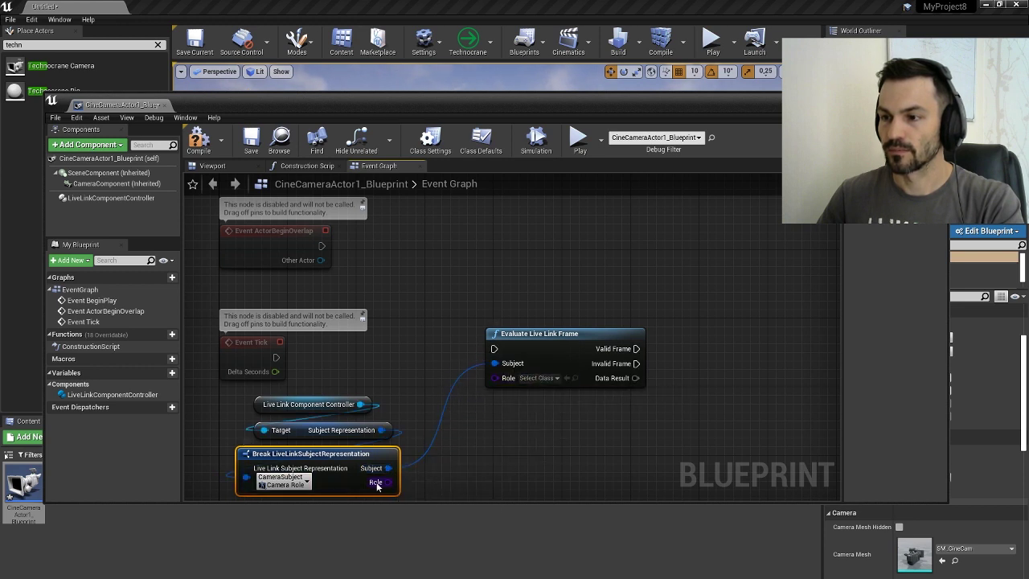
Set Evaluate's Role to LiveLinkCameraRole and drive Evaluate from Event Tick's execution pin
{"action": "mouse_move", "coordinate": [376, 482]}
{"action": "left_mouse_down"}
{"action": "mouse_move", "coordinate": [446, 492]}
{"action": "mouse_move", "coordinate": [495, 388]}
{"action": "left_mouse_up"}
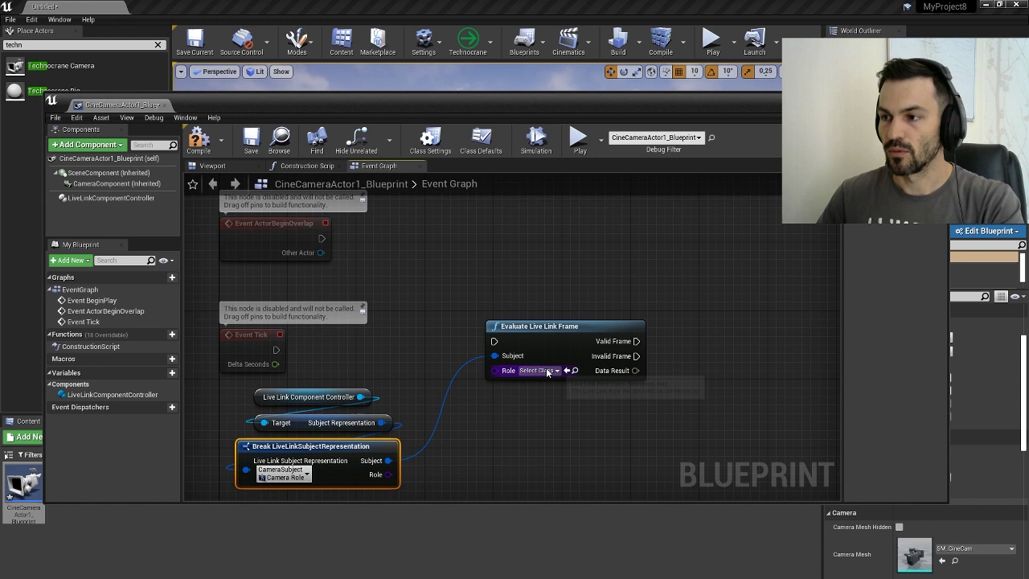
{"action": "left_click", "coordinate": [536, 370]}
{"action": "left_click", "coordinate": [584, 428]}
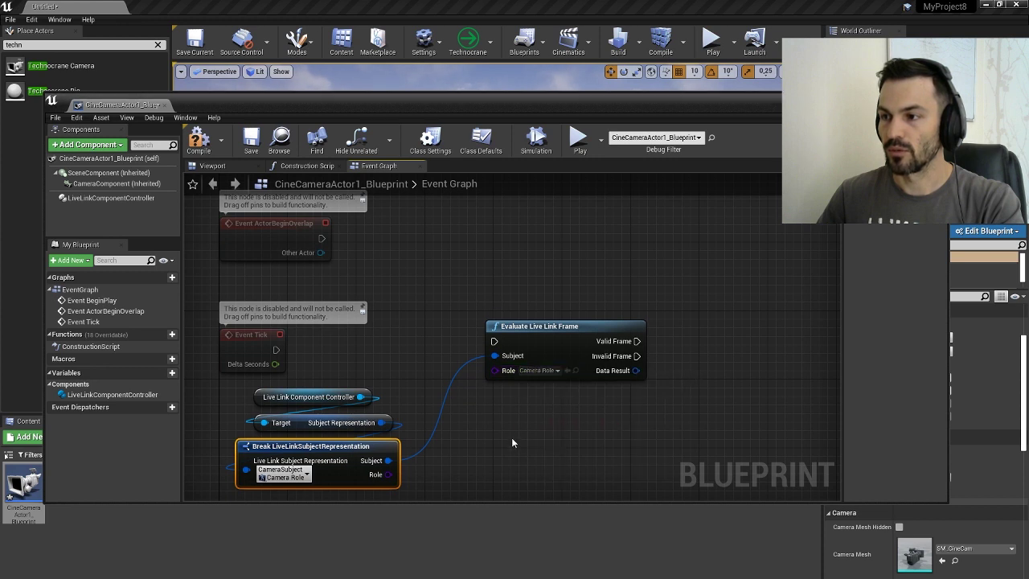
{"action": "left_click_drag", "start_coordinate": [467, 345], "coordinate": [494, 341]}
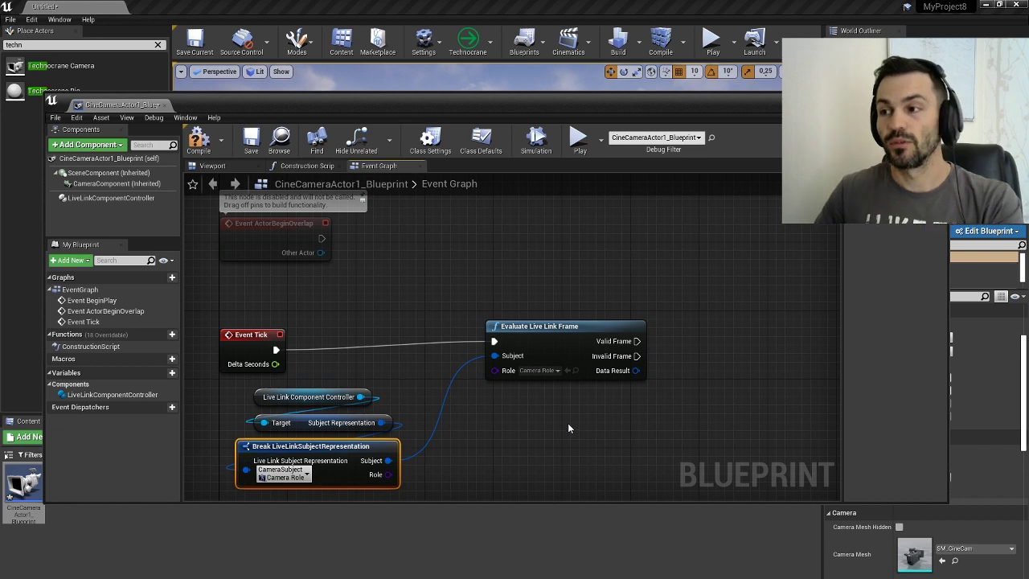
{"action": "right_click_drag", "start_coordinate": [556, 422], "coordinate": [361, 397]}
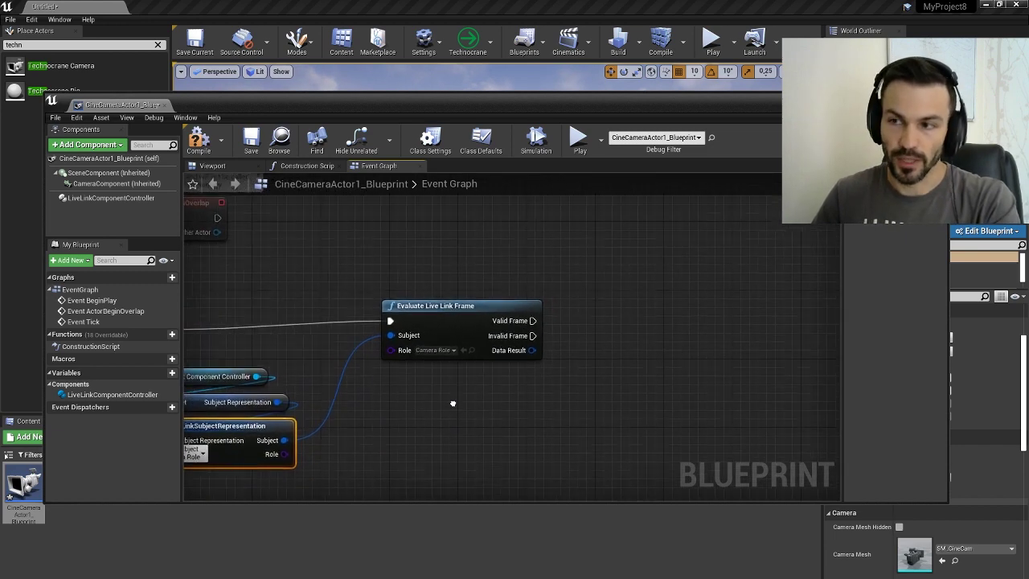
{"action": "right_click_drag", "start_coordinate": [410, 421], "coordinate": [382, 389]}
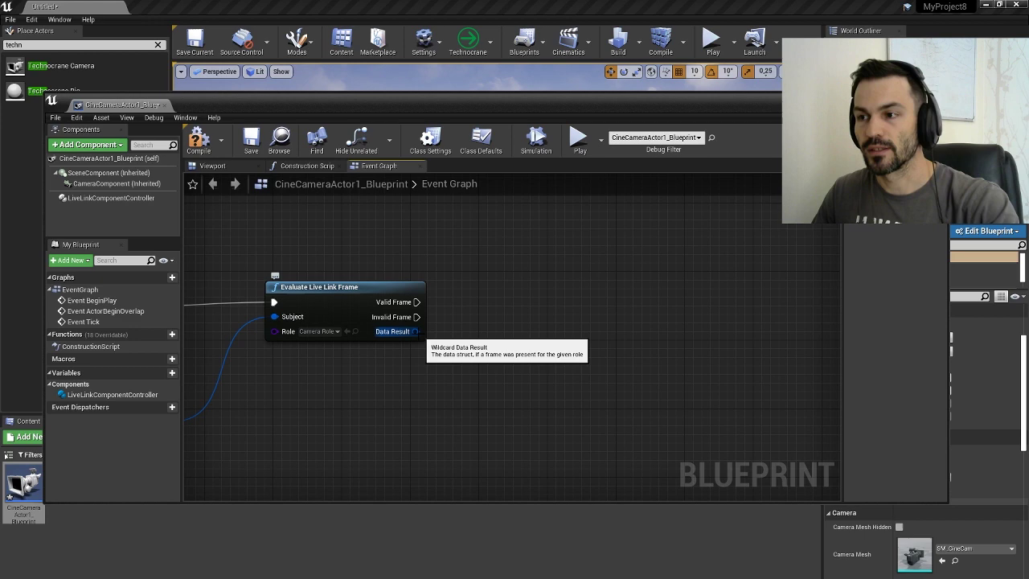
Add a Break LiveLinkCameraBlueprintData node from Evaluate's Data Result
{"action": "left_click_drag", "start_coordinate": [415, 331], "coordinate": [482, 362]}
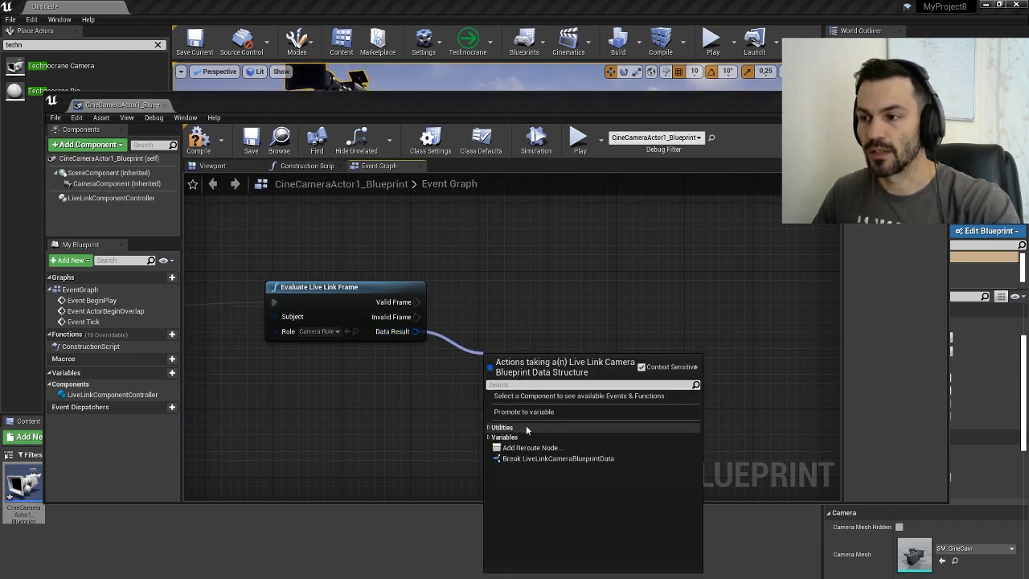
{"action": "left_click", "coordinate": [527, 458]}
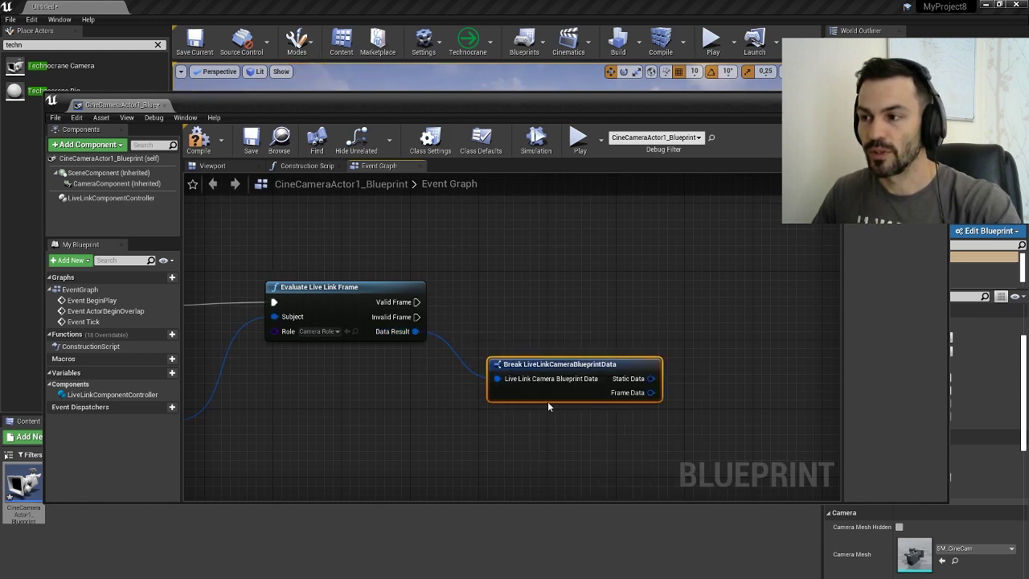
{"action": "right_click_drag", "start_coordinate": [547, 401], "coordinate": [488, 387]}
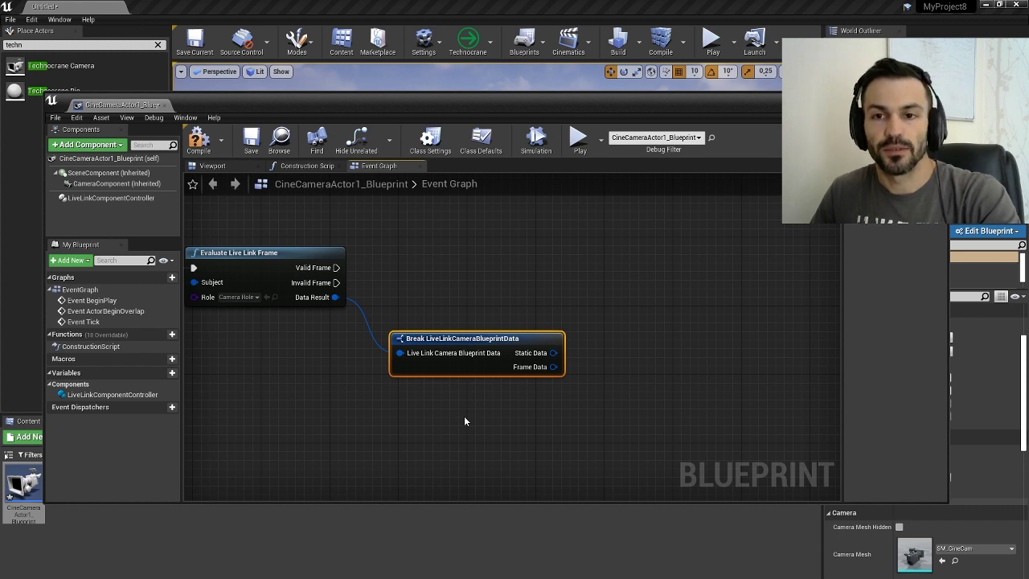
{"action": "right_click_drag", "start_coordinate": [464, 420], "coordinate": [419, 406]}
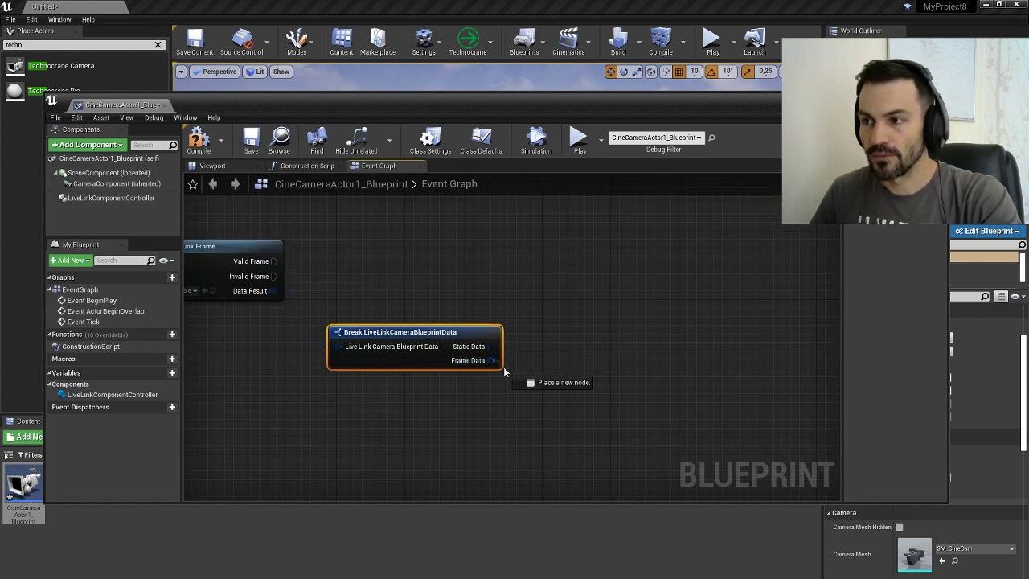
Add a Break LiveLinkCameraFrameData node from Frame Data, expanded to show all pins
{"action": "left_click_drag", "start_coordinate": [504, 371], "coordinate": [519, 380]}
{"action": "left_click", "coordinate": [551, 485]}
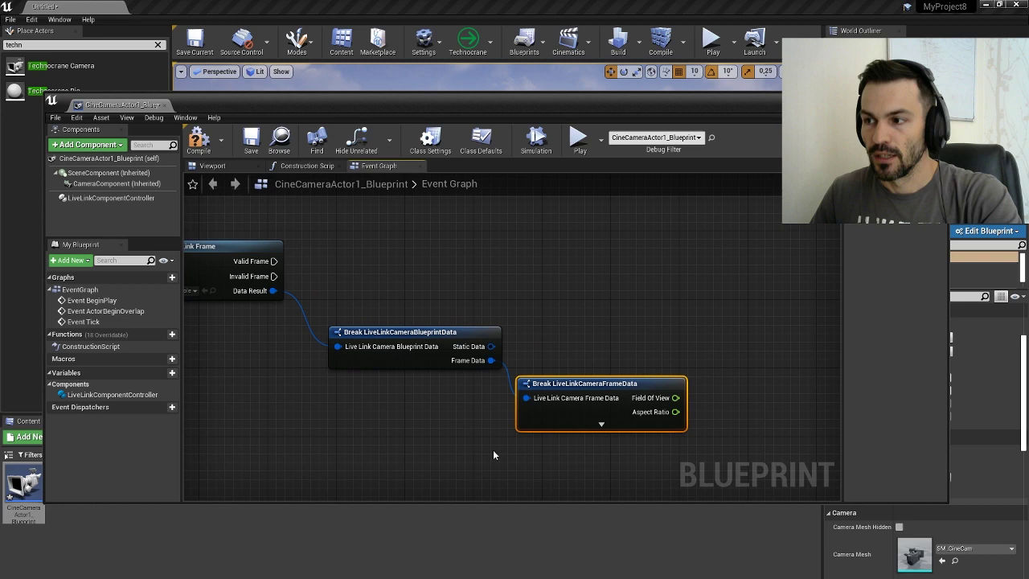
{"action": "right_click_drag", "start_coordinate": [493, 449], "coordinate": [453, 438]}
{"action": "left_click", "coordinate": [533, 421]}
{"action": "right_click_drag", "start_coordinate": [509, 458], "coordinate": [403, 373]}
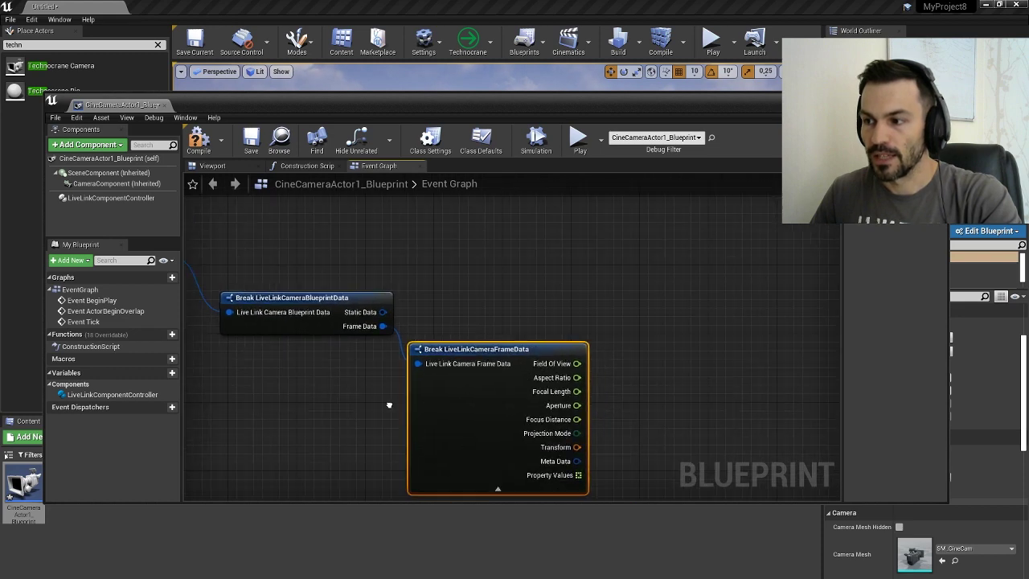
{"action": "left_click_drag", "start_coordinate": [485, 412], "coordinate": [422, 427]}
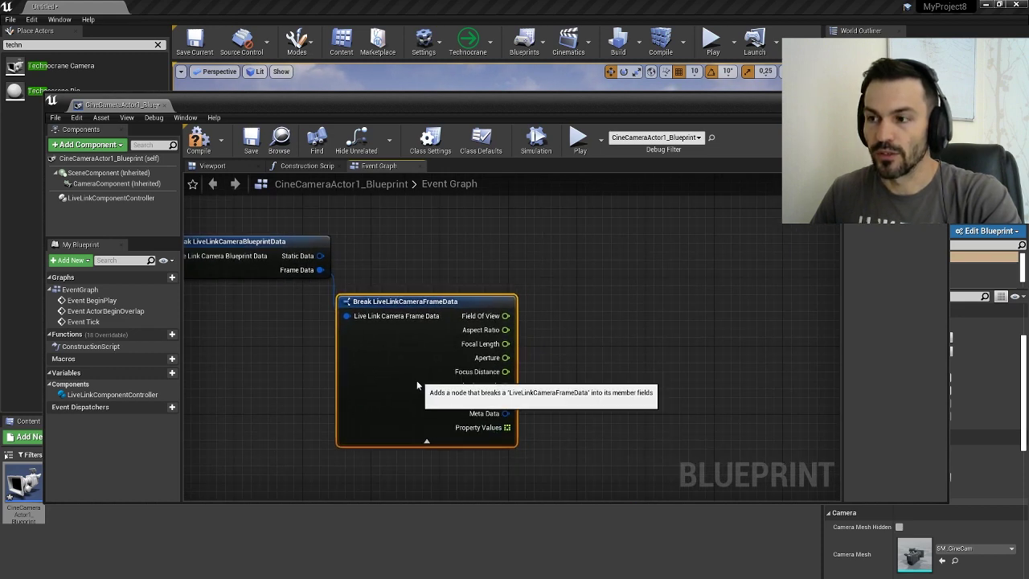
{"action": "right_click_drag", "start_coordinate": [538, 415], "coordinate": [511, 415]}
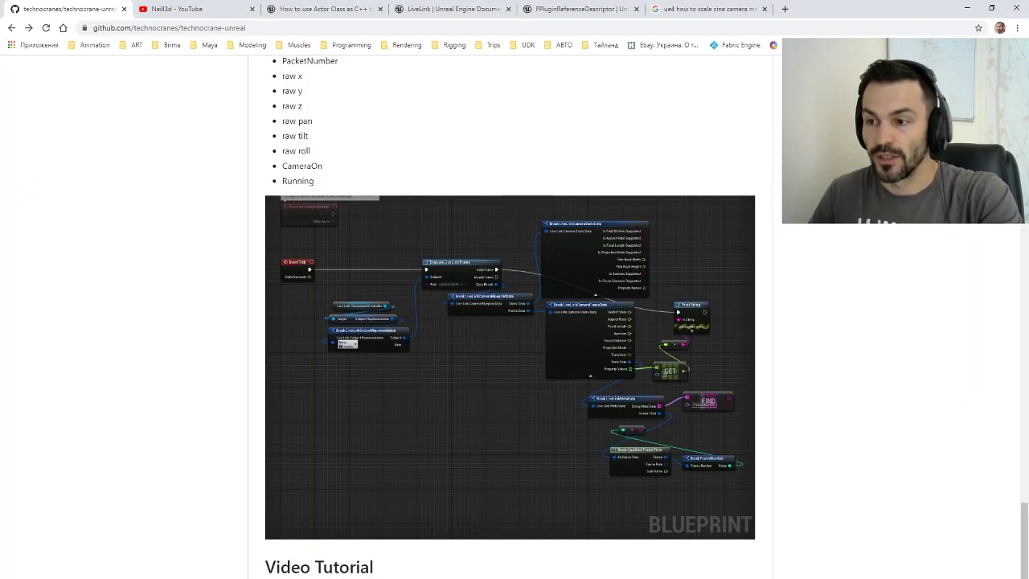
{"action": "scroll", "coordinate": [276, 214], "scroll_direction": "up", "scroll_amount": 2}
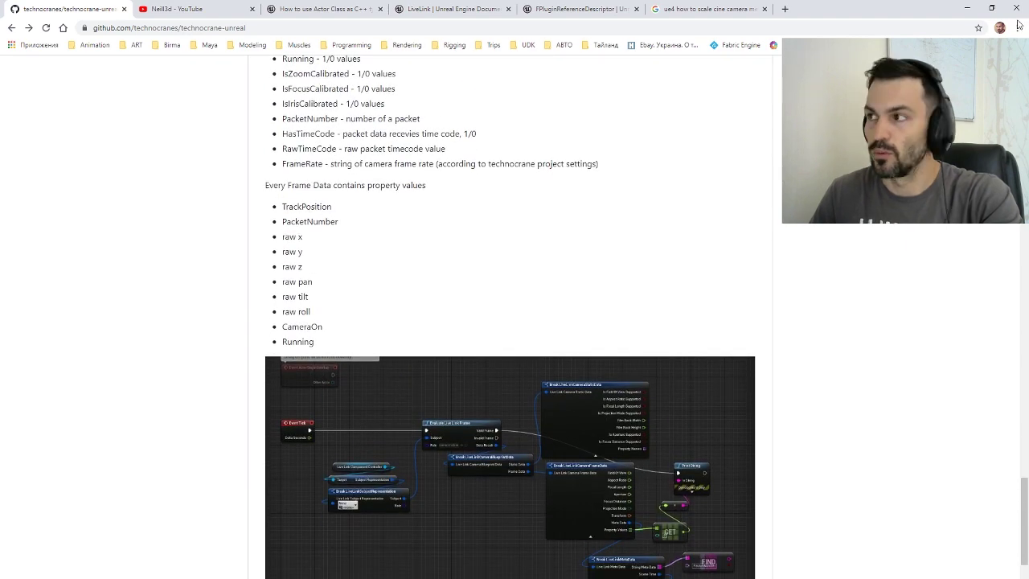
Add a Get (a copy) node reading an element of Property Values
{"action": "left_click", "coordinate": [961, 9]}
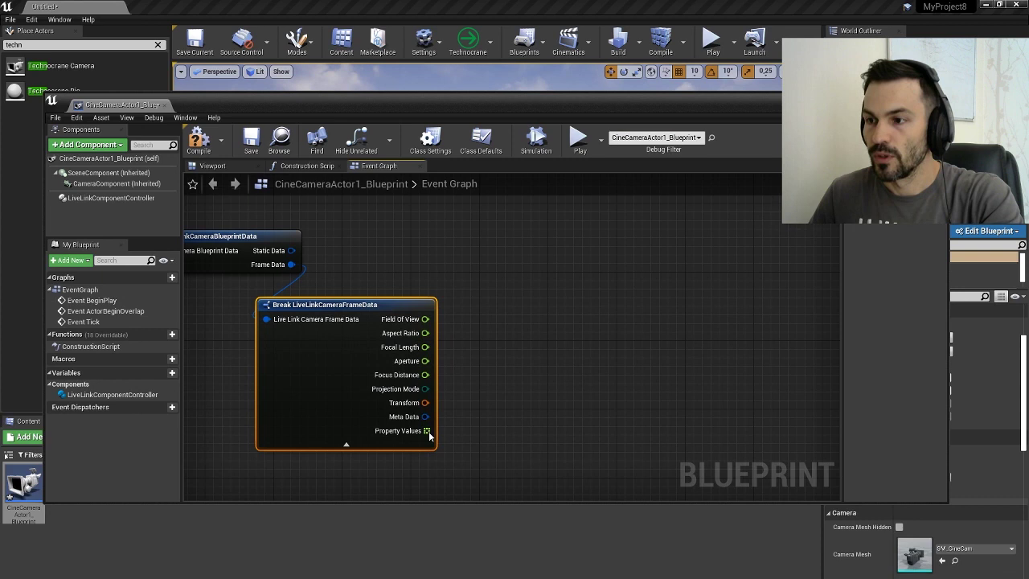
{"action": "left_click_drag", "start_coordinate": [428, 433], "coordinate": [499, 407]}
{"action": "type", "text": "get"}
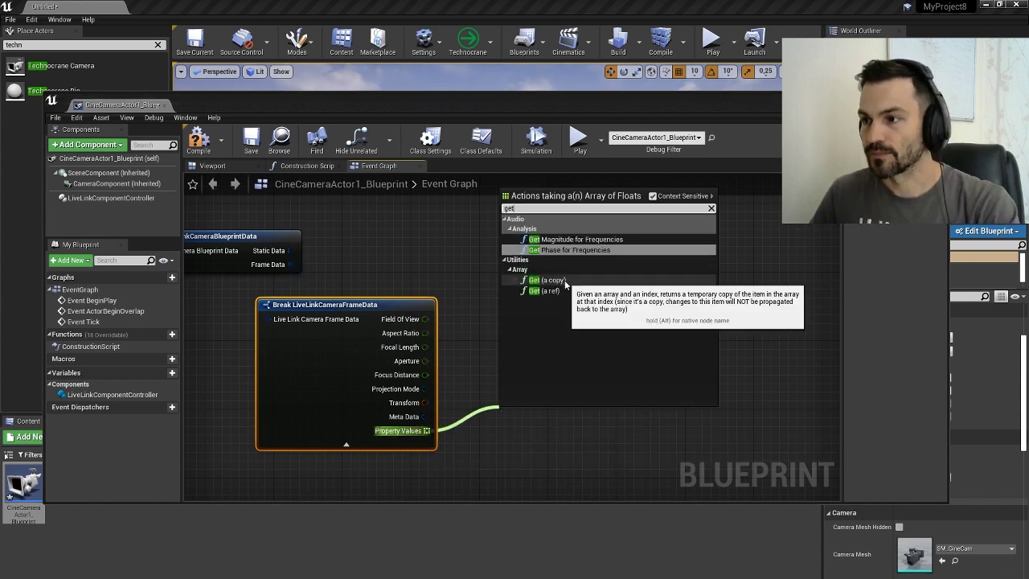
{"action": "left_click", "coordinate": [564, 280]}
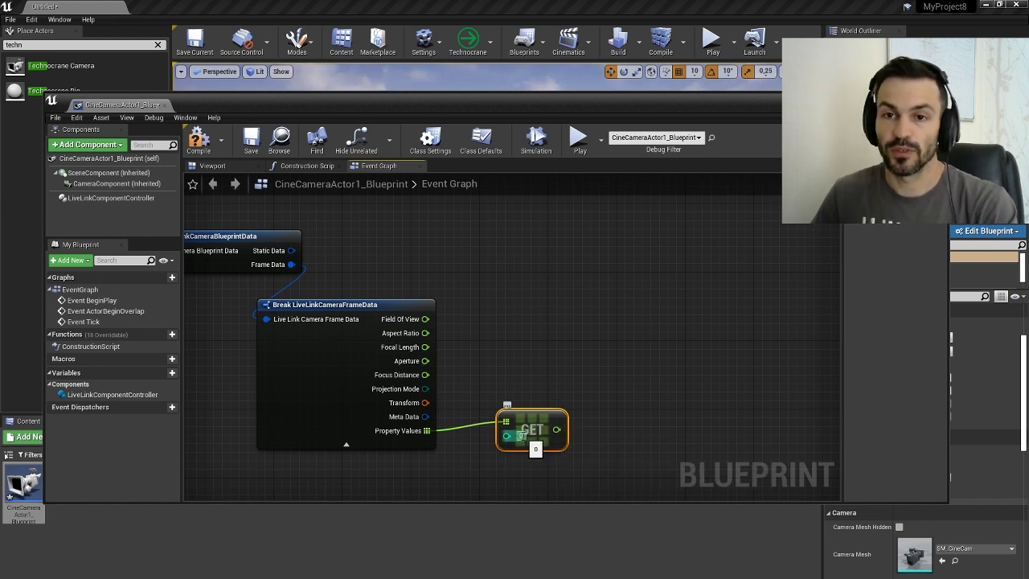
{"action": "right_click_drag", "start_coordinate": [520, 434], "coordinate": [581, 332]}
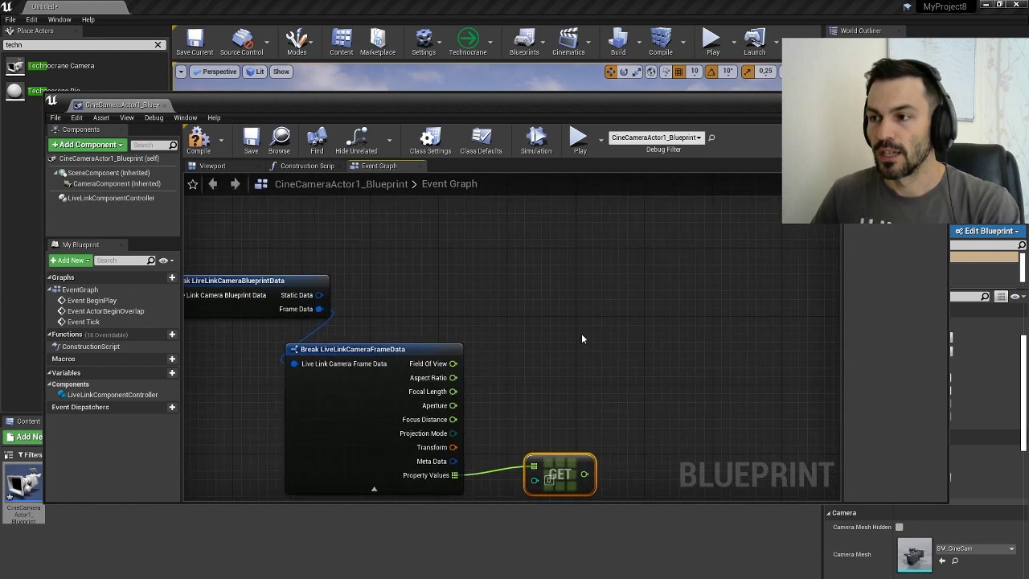
Place a Print String node beside the Get node
{"action": "right_click", "coordinate": [583, 338]}
{"action": "type", "text": "print"}
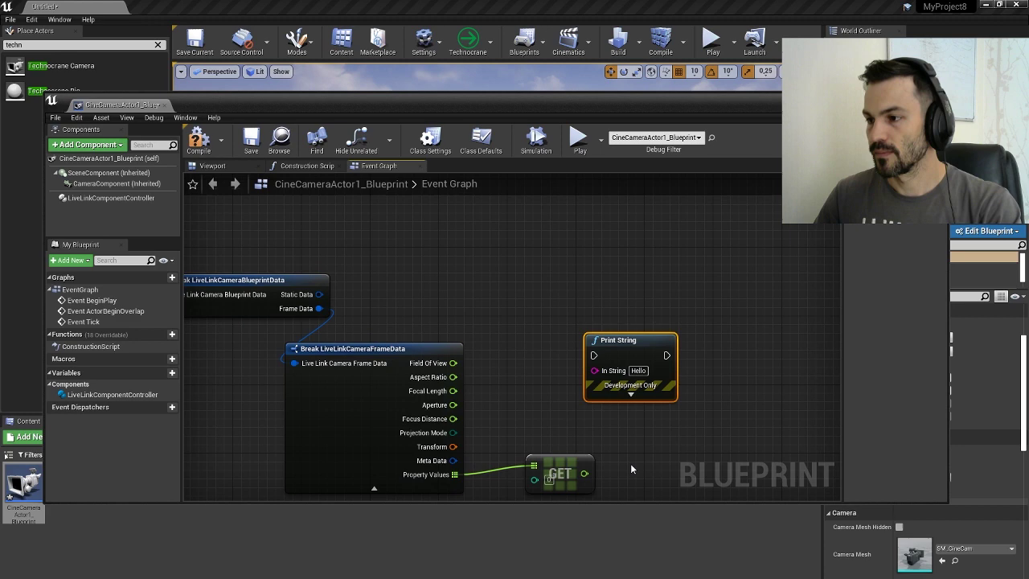
{"action": "left_click", "coordinate": [631, 461]}
{"action": "left_click_drag", "start_coordinate": [626, 360], "coordinate": [644, 320]}
Wire Valid Frame to Print String's execution input and the GET value to In String
{"action": "right_click_drag", "start_coordinate": [474, 295], "coordinate": [619, 347]}
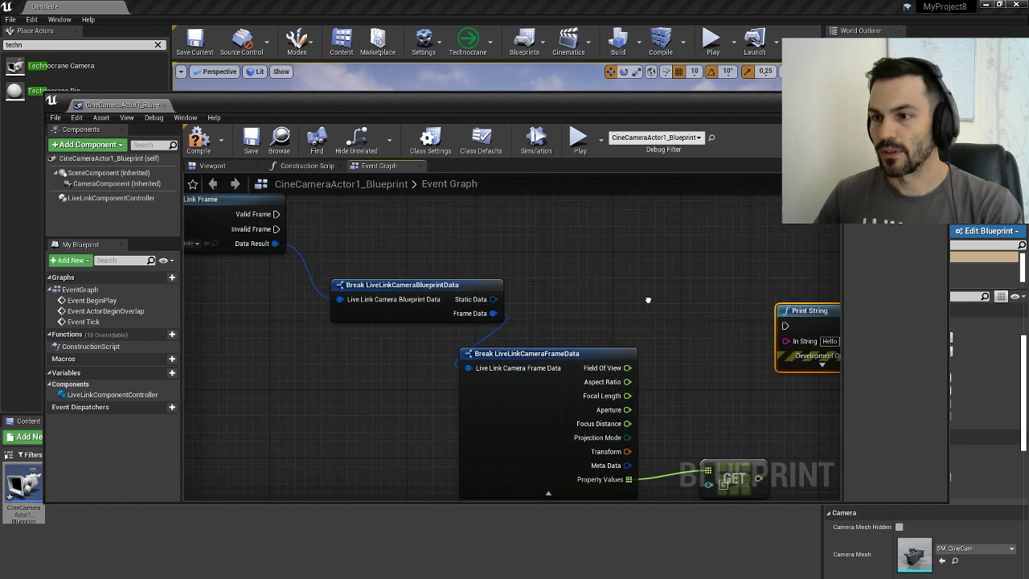
{"action": "left_click_drag", "start_coordinate": [248, 261], "coordinate": [760, 373]}
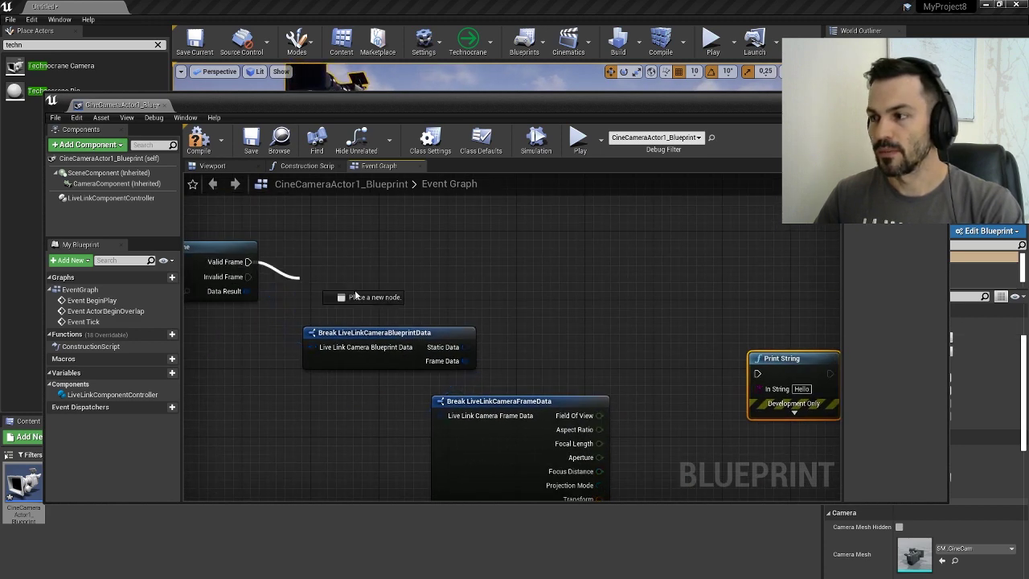
{"action": "right_click_drag", "start_coordinate": [712, 486], "coordinate": [575, 359]}
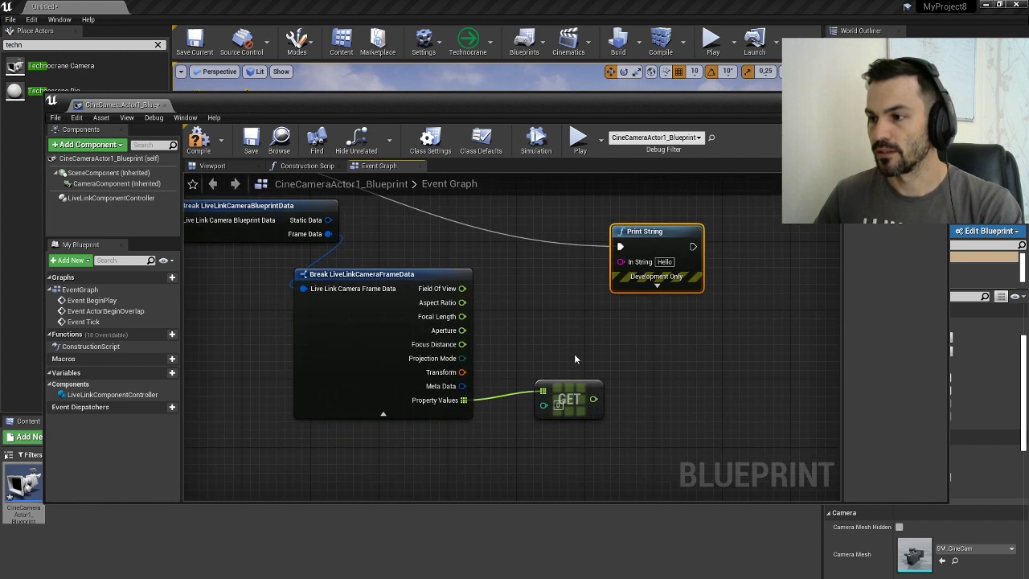
{"action": "left_click_drag", "start_coordinate": [593, 399], "coordinate": [620, 261]}
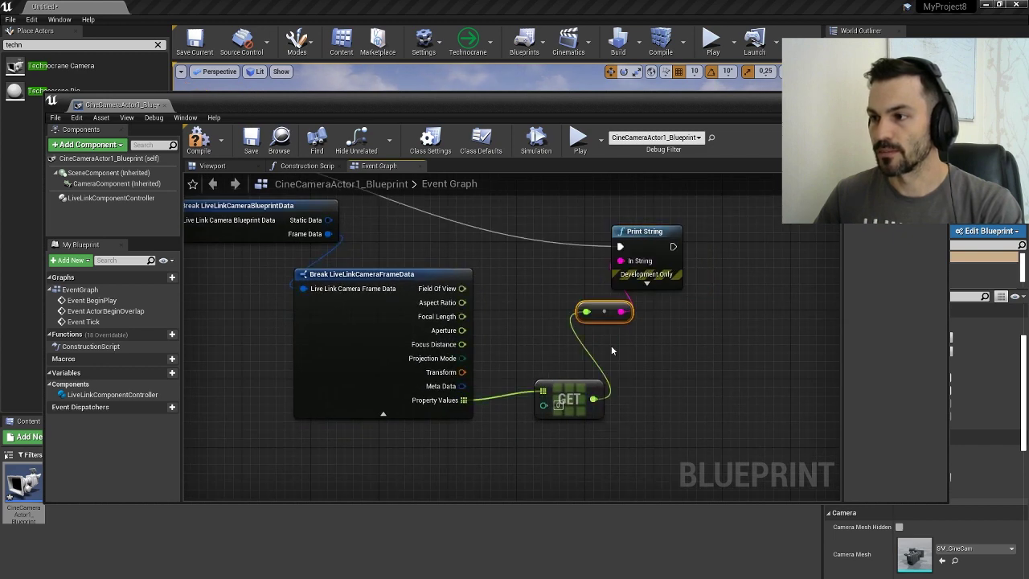
{"action": "right_click_drag", "start_coordinate": [640, 354], "coordinate": [707, 426]}
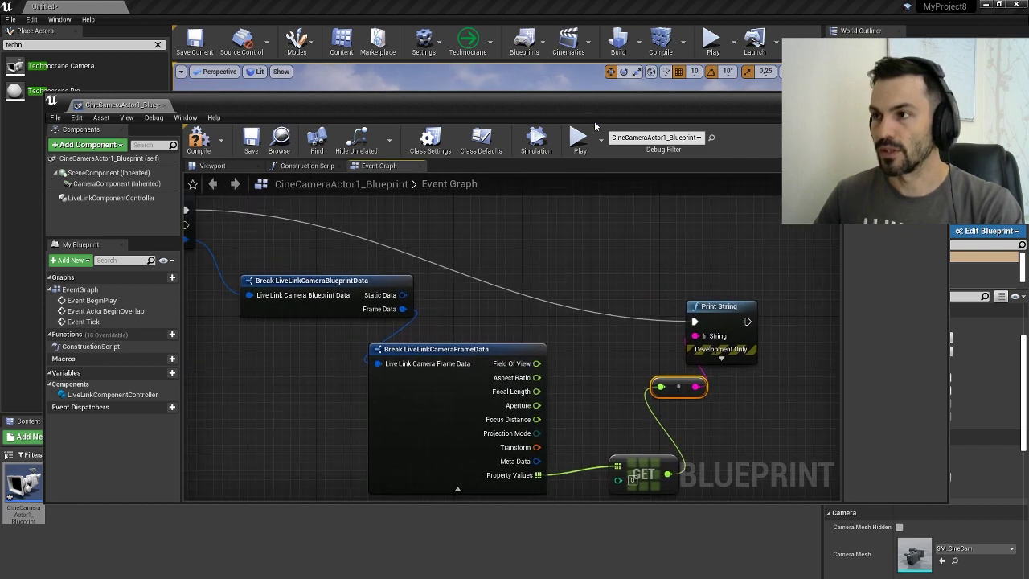
{"action": "mouse_move", "coordinate": [597, 108]}
{"action": "left_mouse_down"}
{"action": "mouse_move", "coordinate": [611, 145]}
{"action": "mouse_move", "coordinate": [622, 359]}
{"action": "left_mouse_up"}
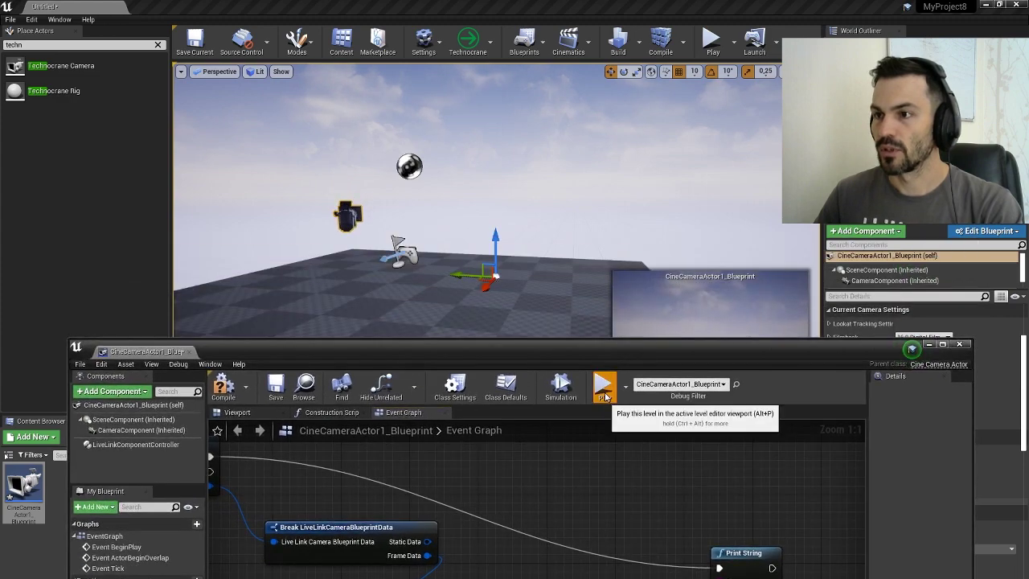
Play the level to watch -56.124584 print repeatedly, then stop and reposition the Blueprint window
{"action": "left_click", "coordinate": [602, 385]}
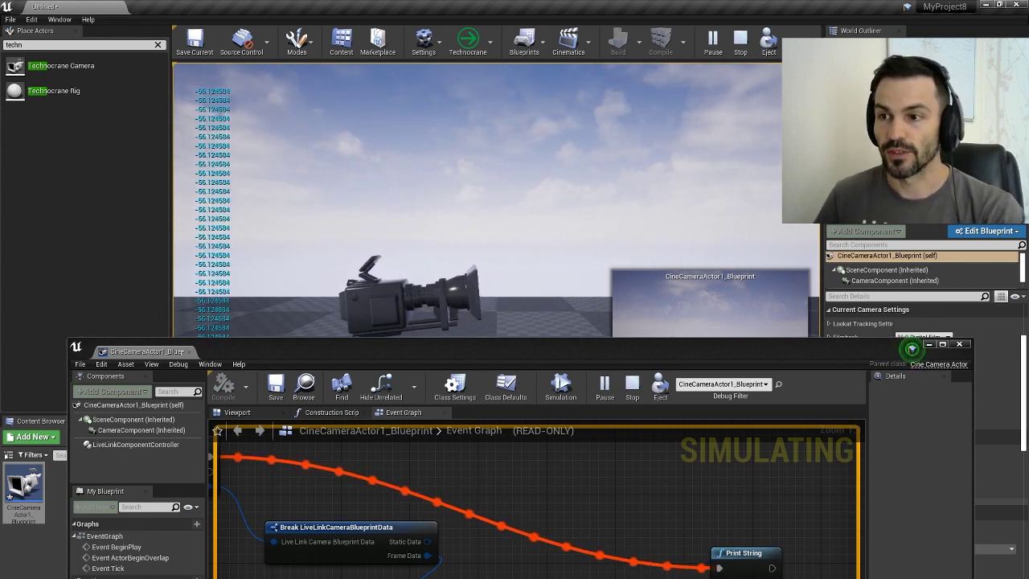
{"action": "key", "text": "Escape"}
{"action": "left_click_drag", "start_coordinate": [640, 351], "coordinate": [616, 173]}
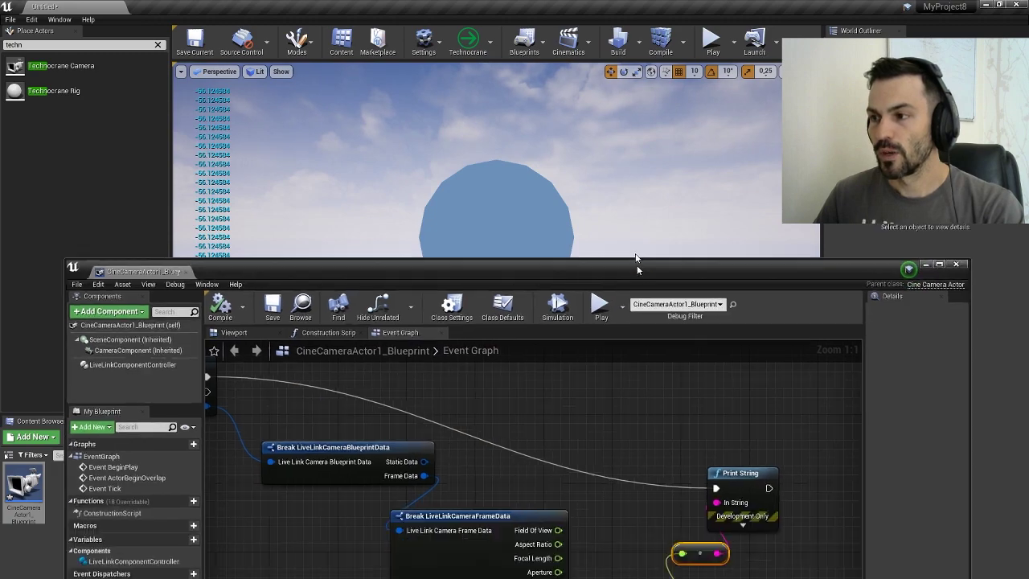
{"action": "mouse_move", "coordinate": [618, 496]}
{"action": "right_mouse_down"}
{"action": "mouse_move", "coordinate": [572, 415]}
{"action": "mouse_move", "coordinate": [551, 418]}
{"action": "right_mouse_up"}
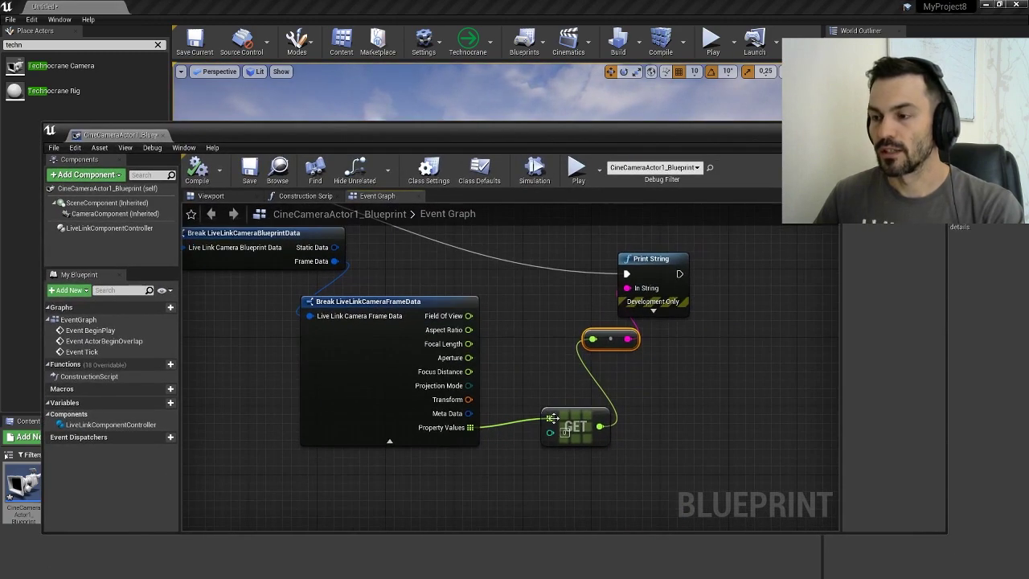
Bring up the GitHub readme and highlight RawTimeCode and CameraOn in the meta data list
{"action": "key", "text": "alt+Tab"}
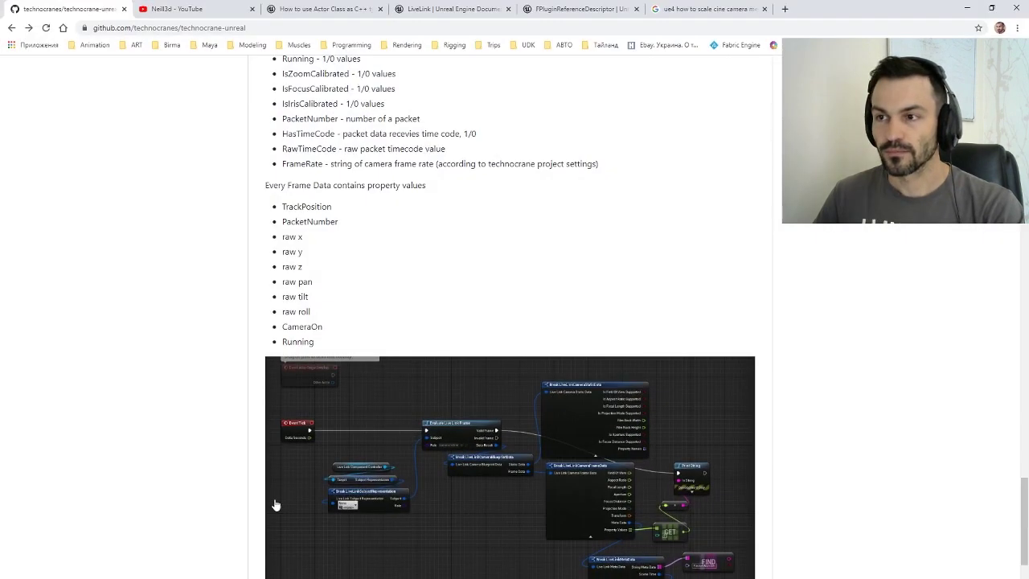
{"action": "scroll", "coordinate": [327, 239], "scroll_direction": "up", "scroll_amount": 2}
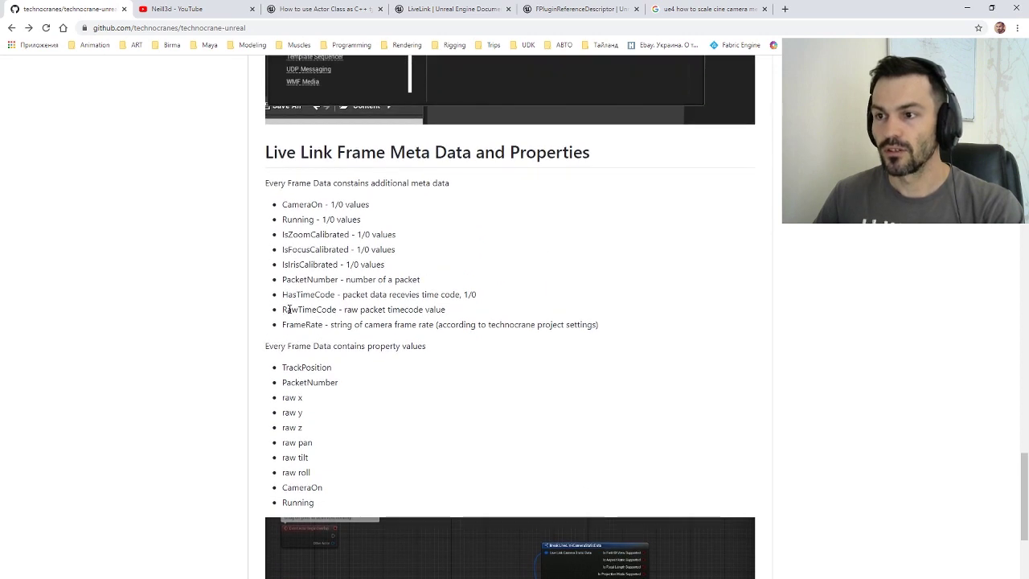
{"action": "left_click_drag", "start_coordinate": [283, 309], "coordinate": [339, 308]}
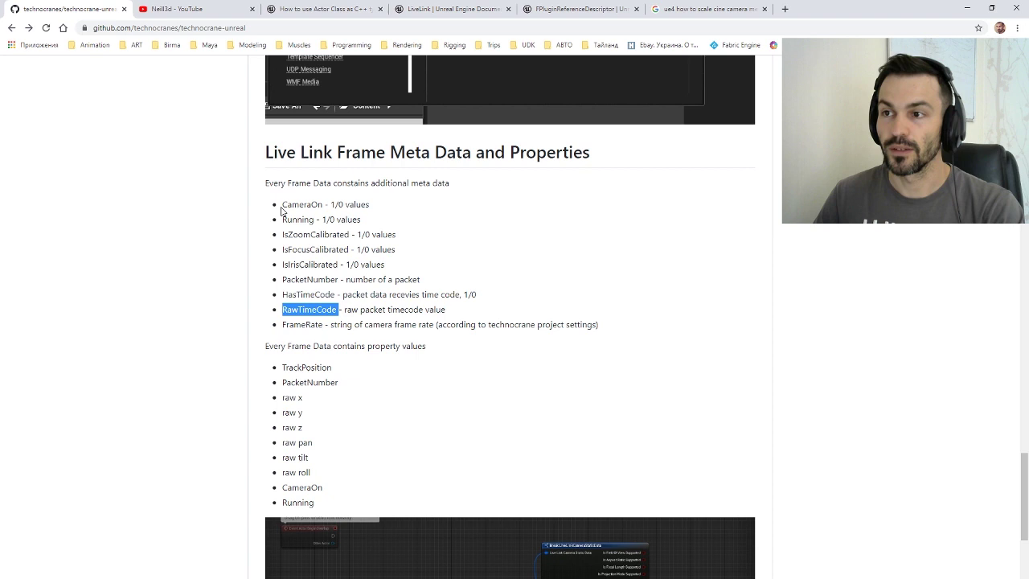
{"action": "left_click_drag", "start_coordinate": [282, 207], "coordinate": [297, 205]}
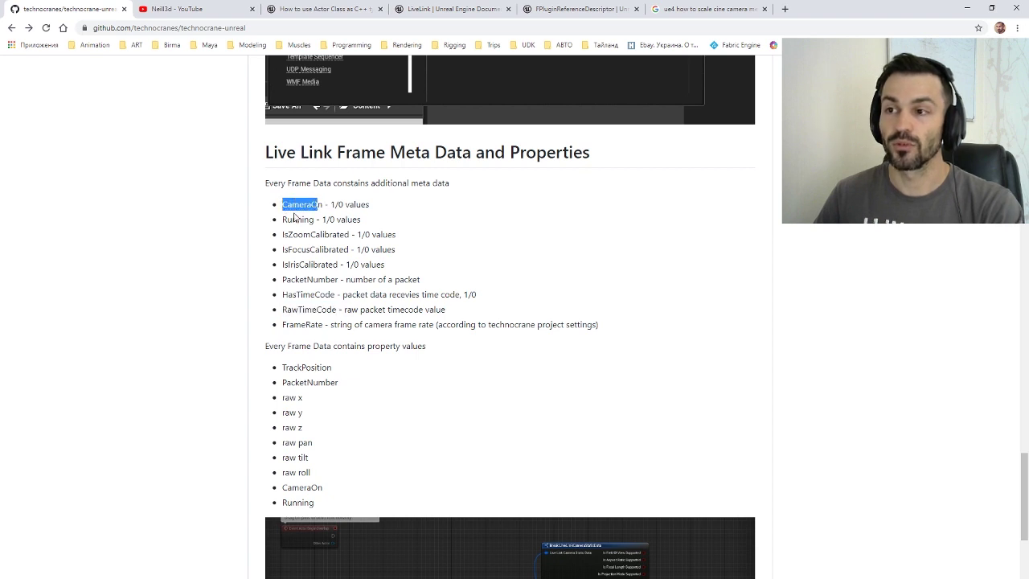
Highlight CameraOn, Running and raw x through raw roll in the property values list
{"action": "double_click", "coordinate": [296, 488]}
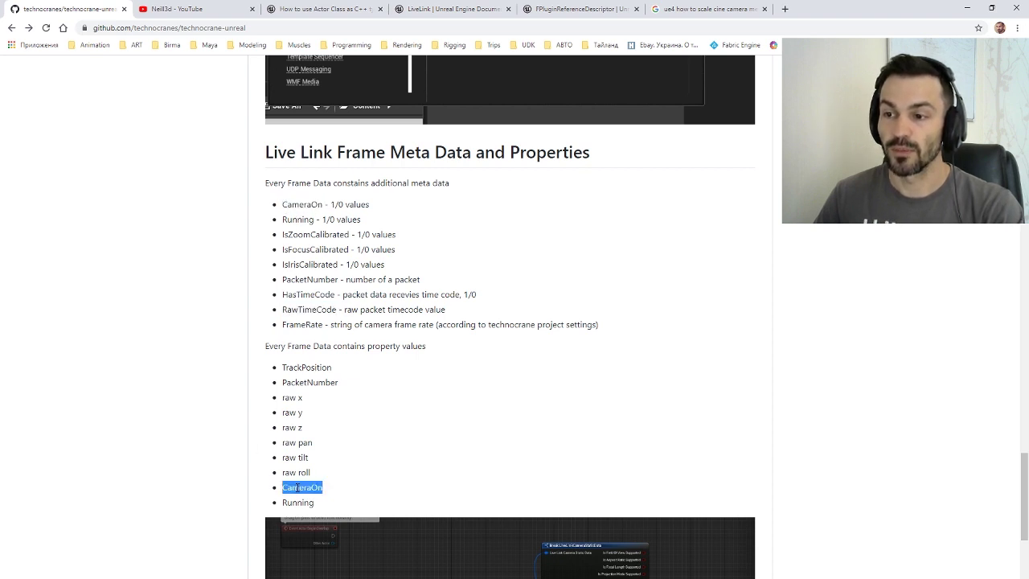
{"action": "double_click", "coordinate": [290, 501]}
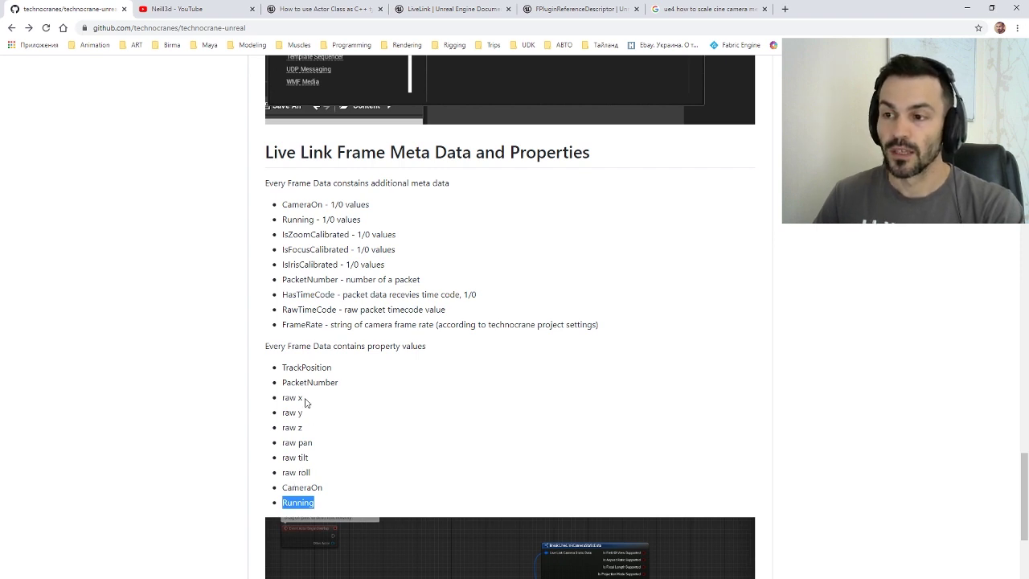
{"action": "left_click_drag", "start_coordinate": [315, 474], "coordinate": [287, 436]}
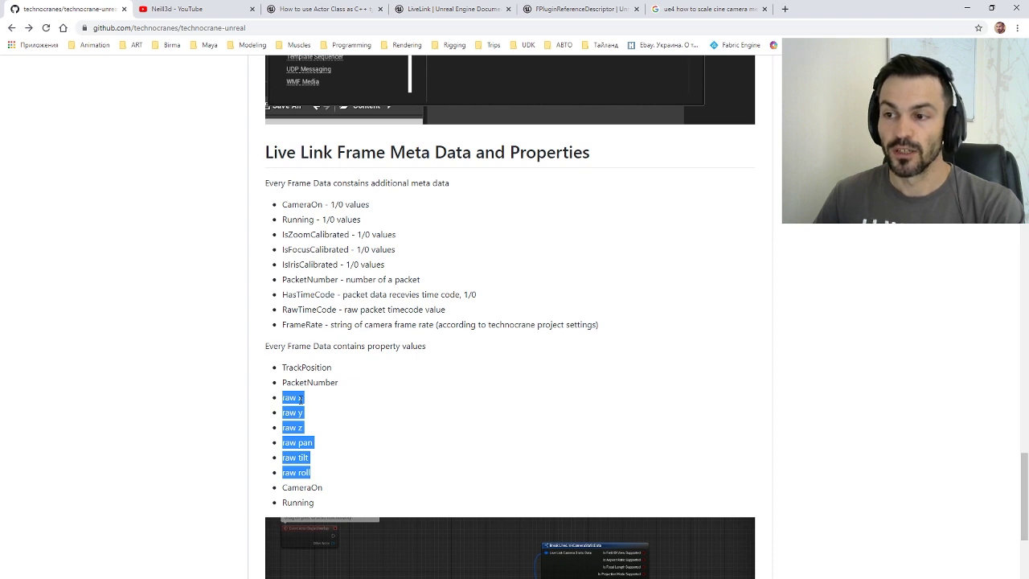
{"action": "left_click", "coordinate": [313, 459]}
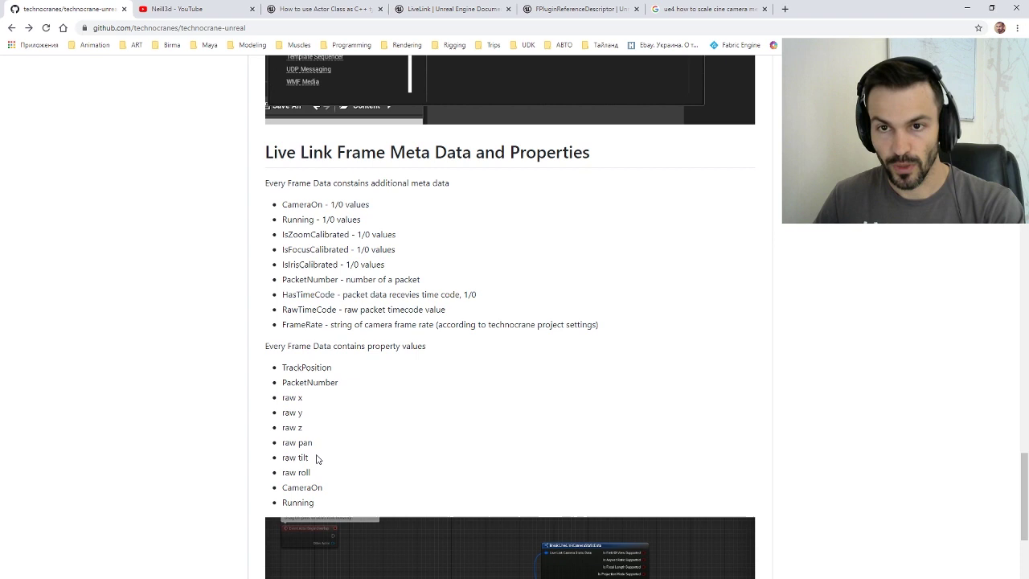
Hide Chrome and frame the Property Values, Get and Print String nodes in the Event Graph
{"action": "left_click", "coordinate": [975, 6]}
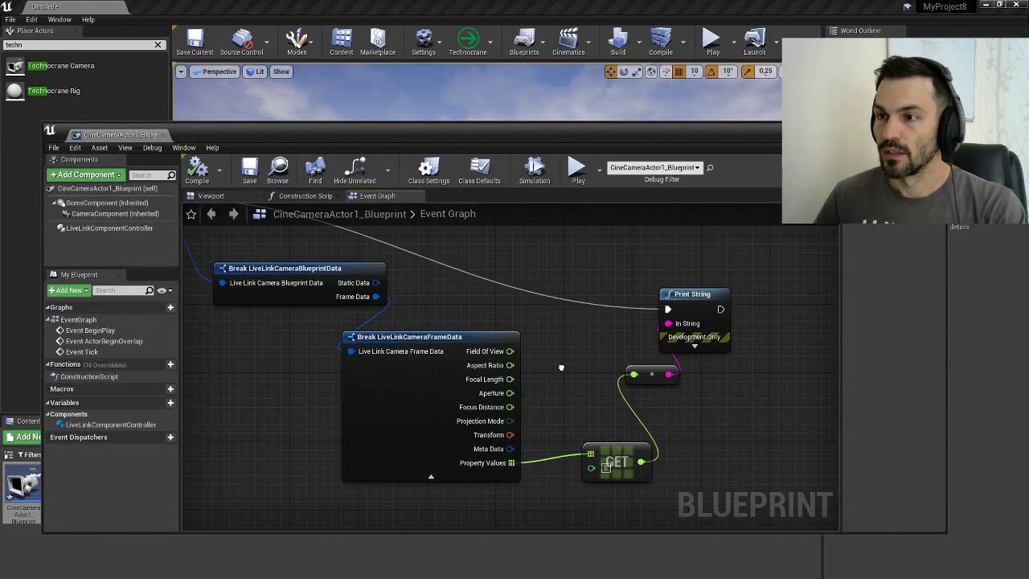
{"action": "right_click_drag", "start_coordinate": [566, 368], "coordinate": [593, 386]}
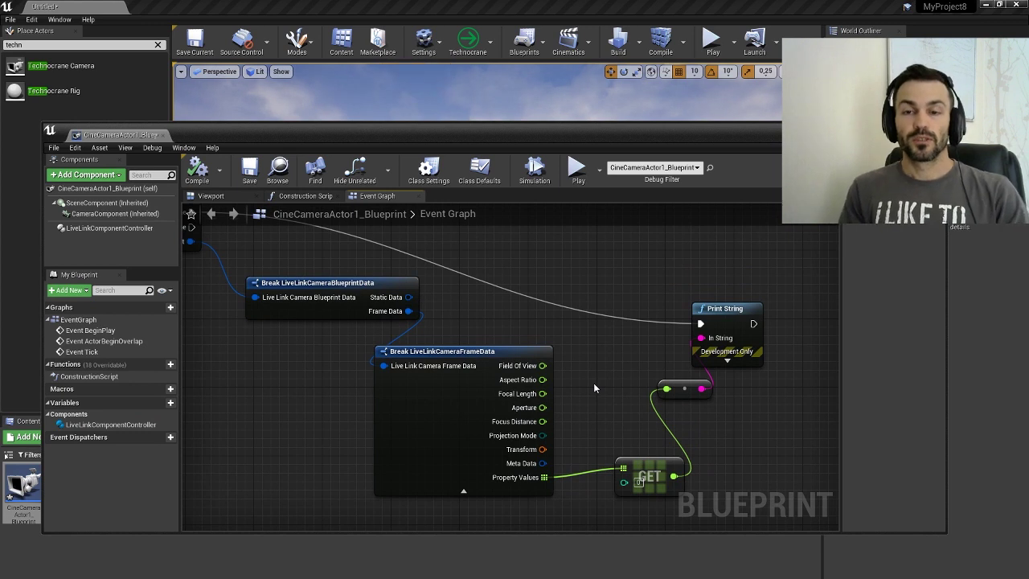